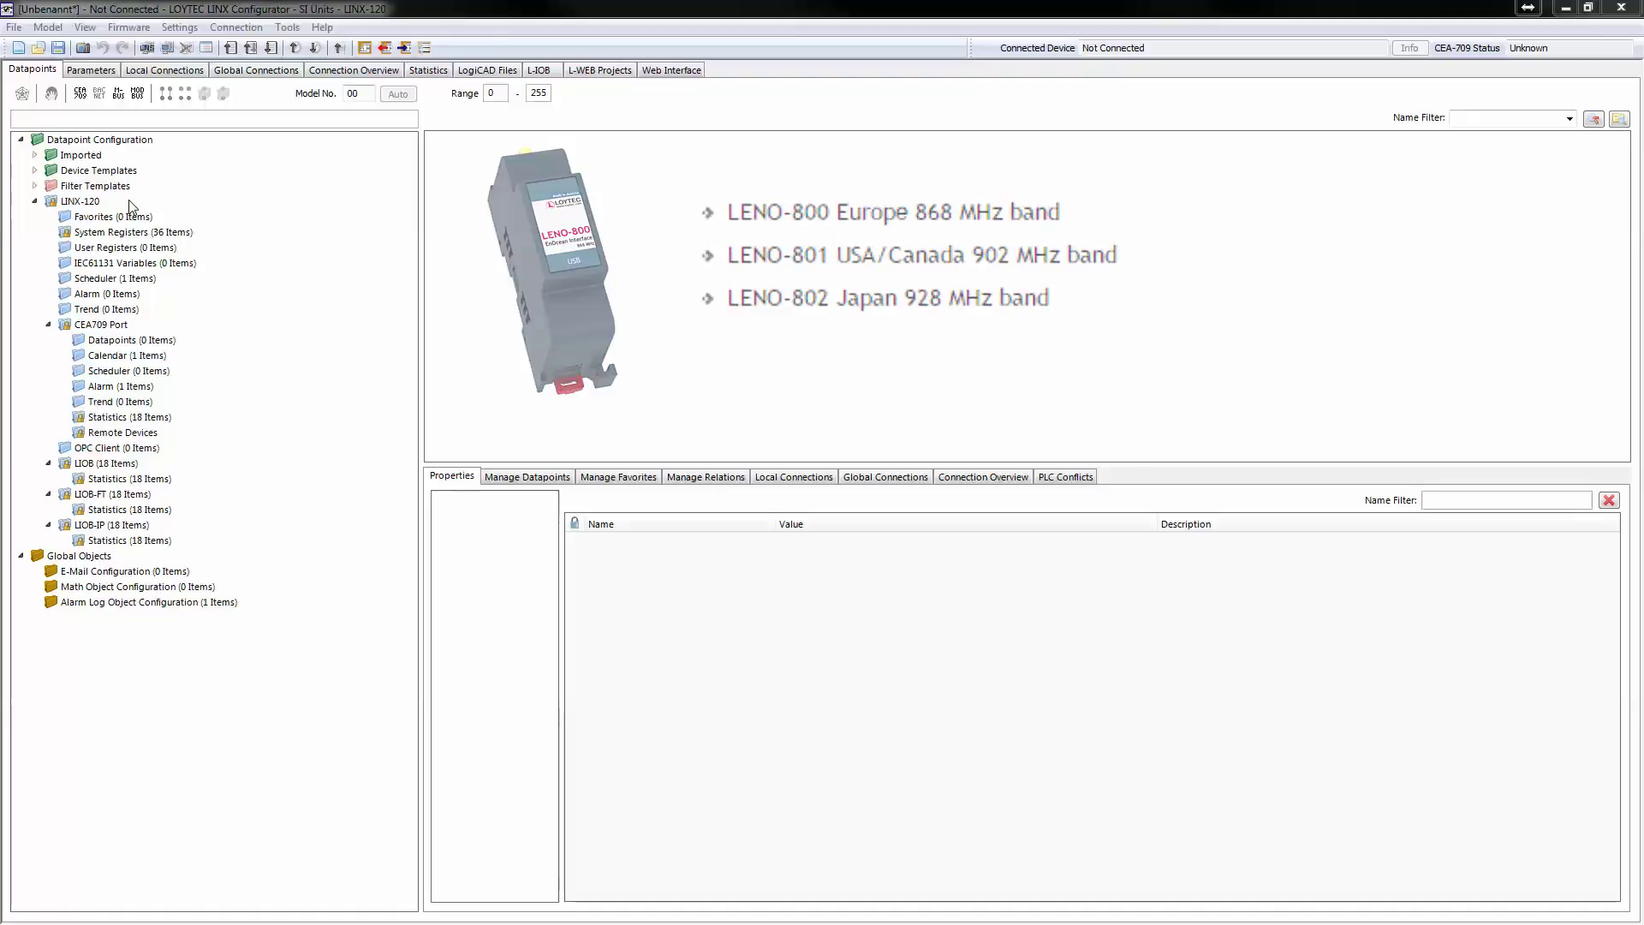
# Enable EnOcean on the USB port in the project's system settings
pyautogui.click(182, 27)
pyautogui.click(196, 48)
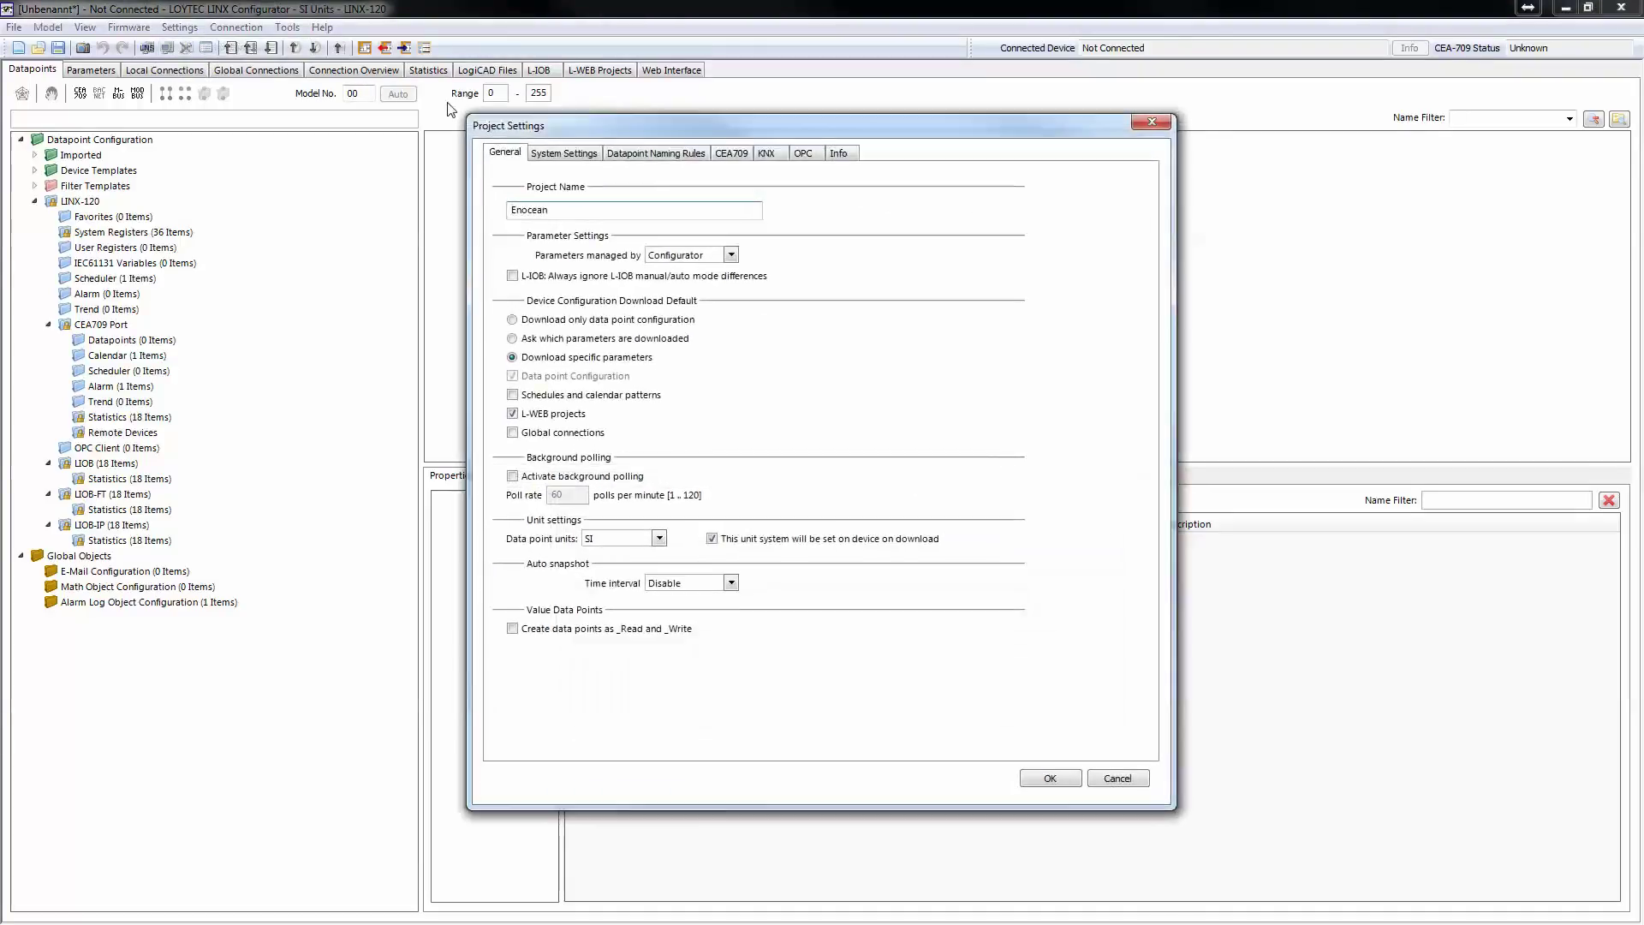
pyautogui.click(565, 153)
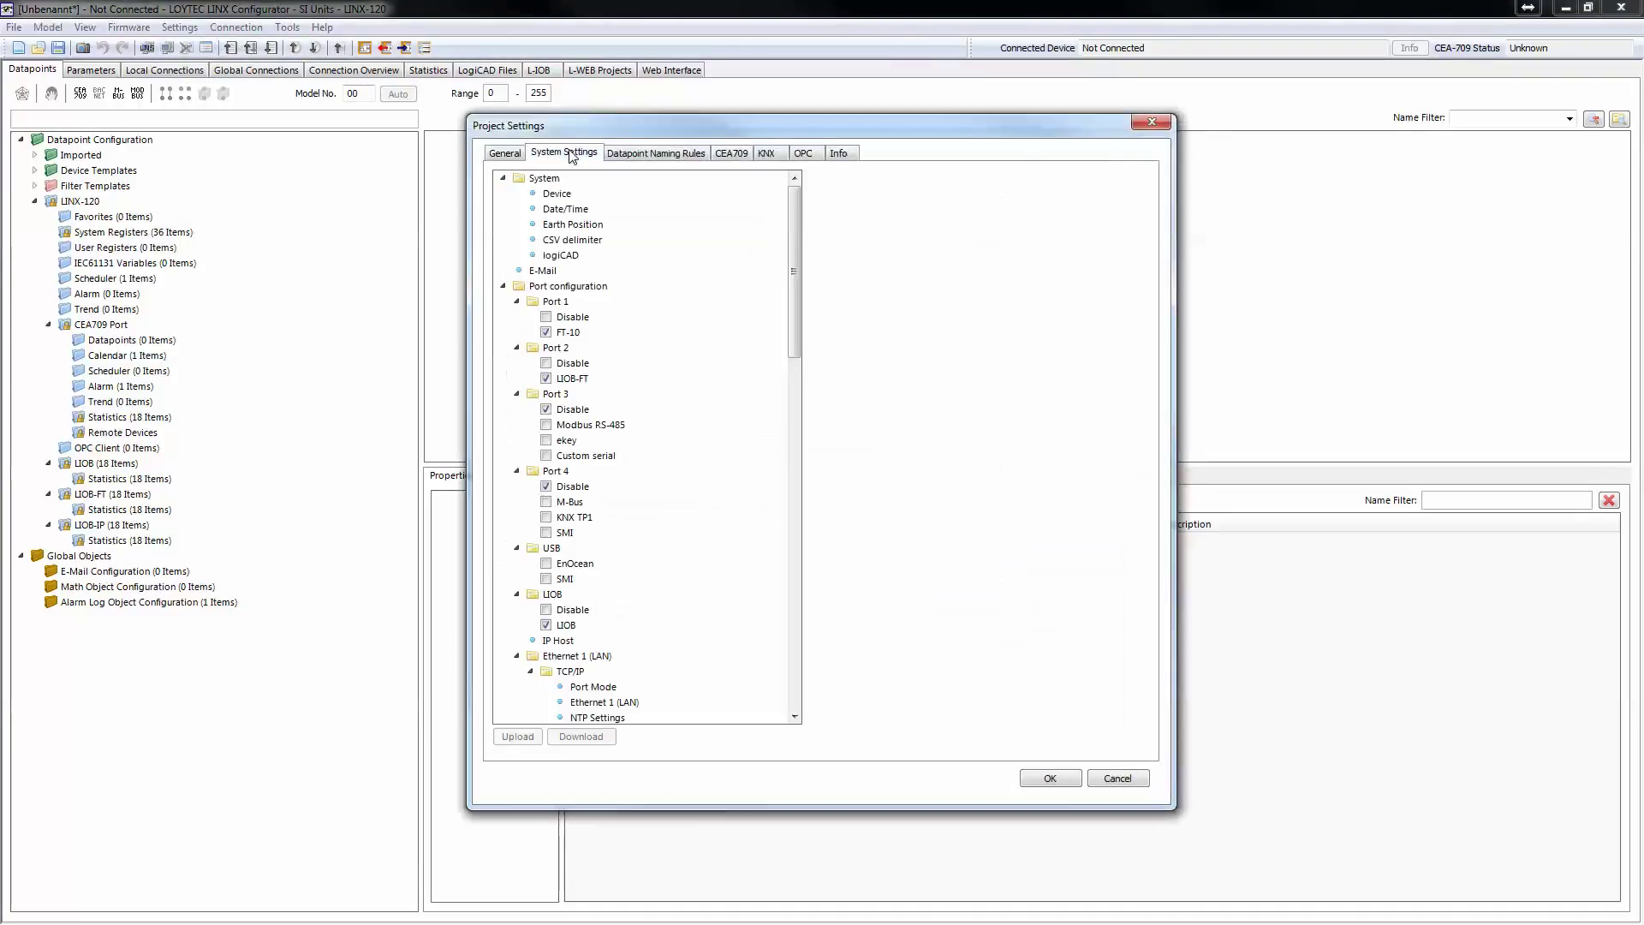
pyautogui.click(546, 564)
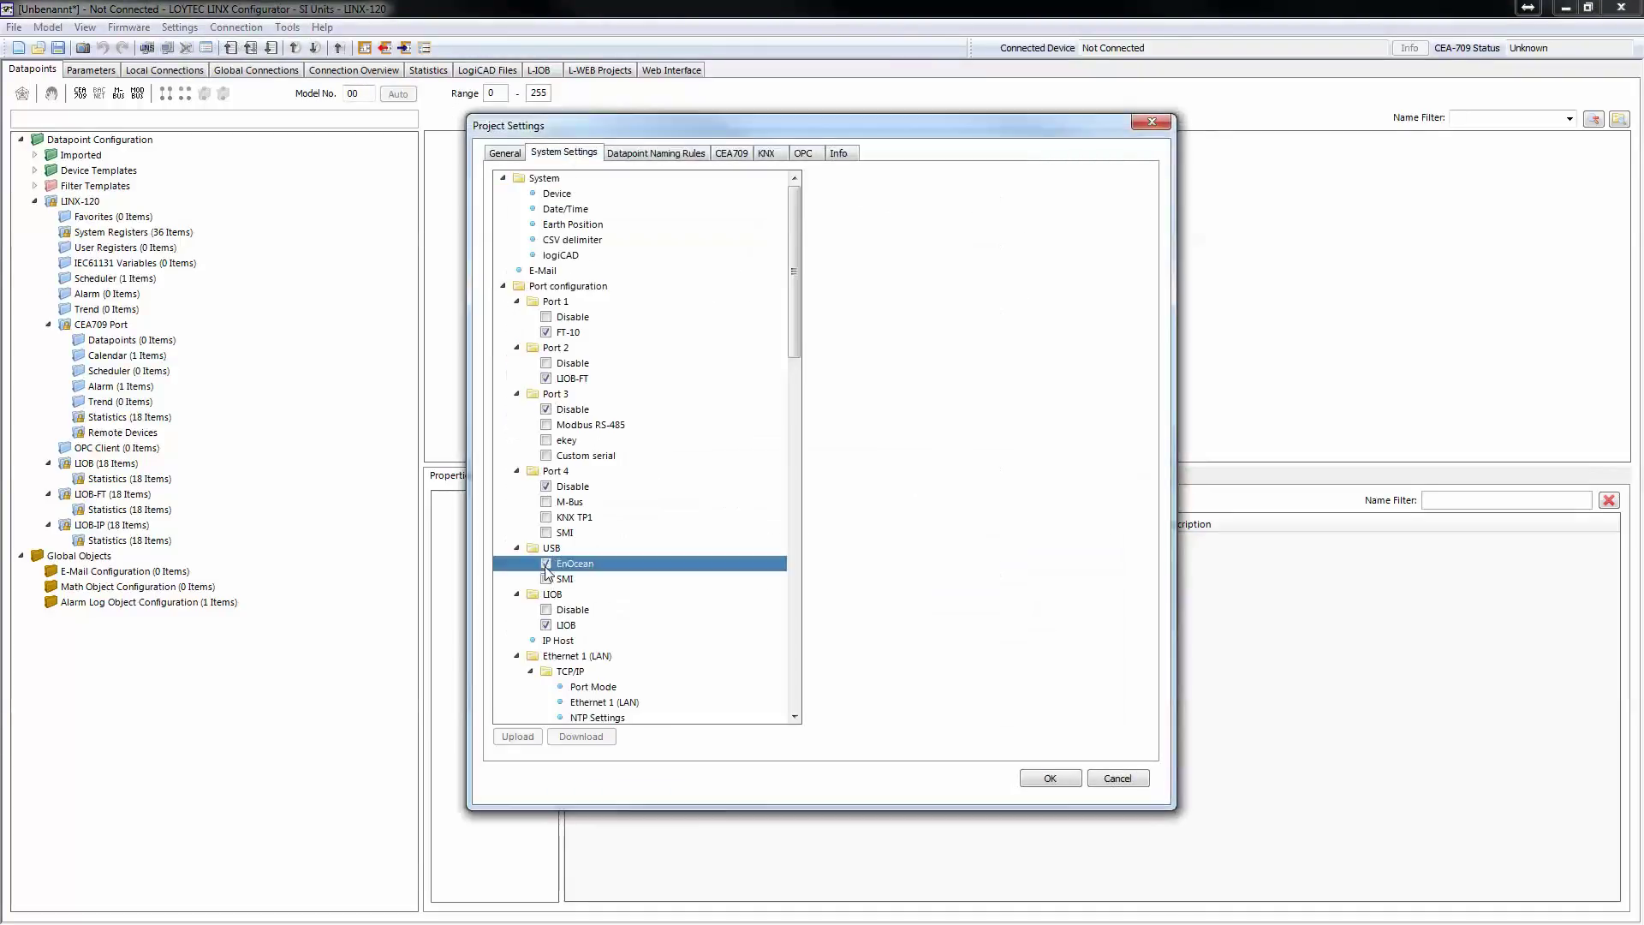
pyautogui.click(1059, 782)
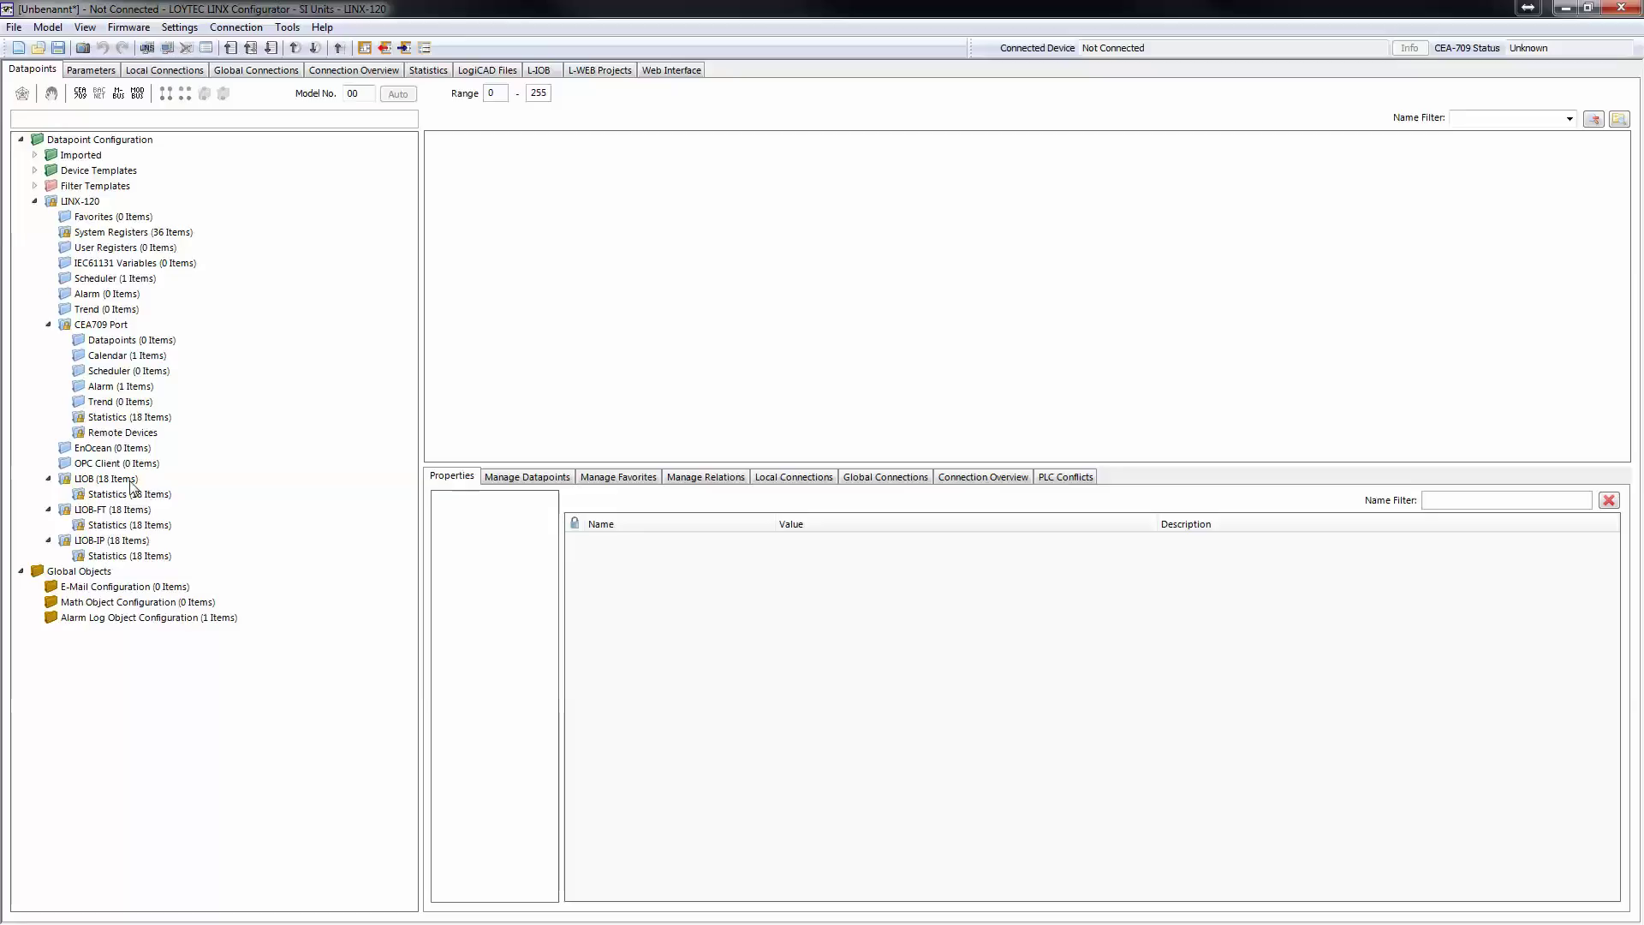
# Create two EnOcean devices from the Generic_2_Rocker_Switch.enocean template, entering the device name rocker for both
pyautogui.click(115, 452)
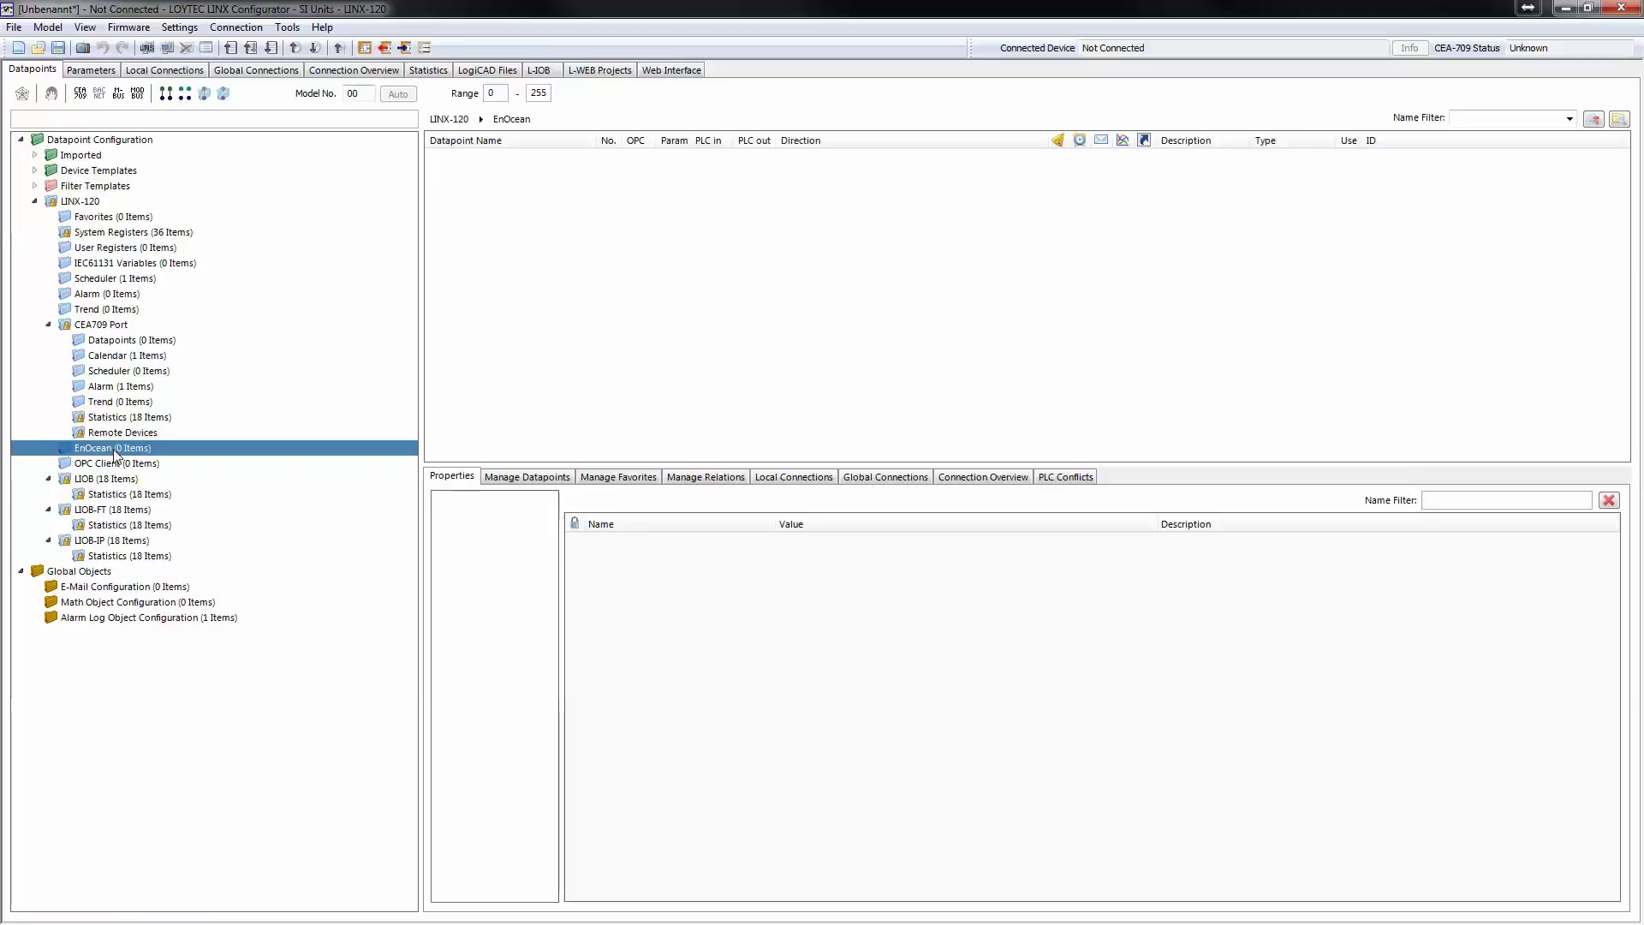
pyautogui.rightClick(510, 196)
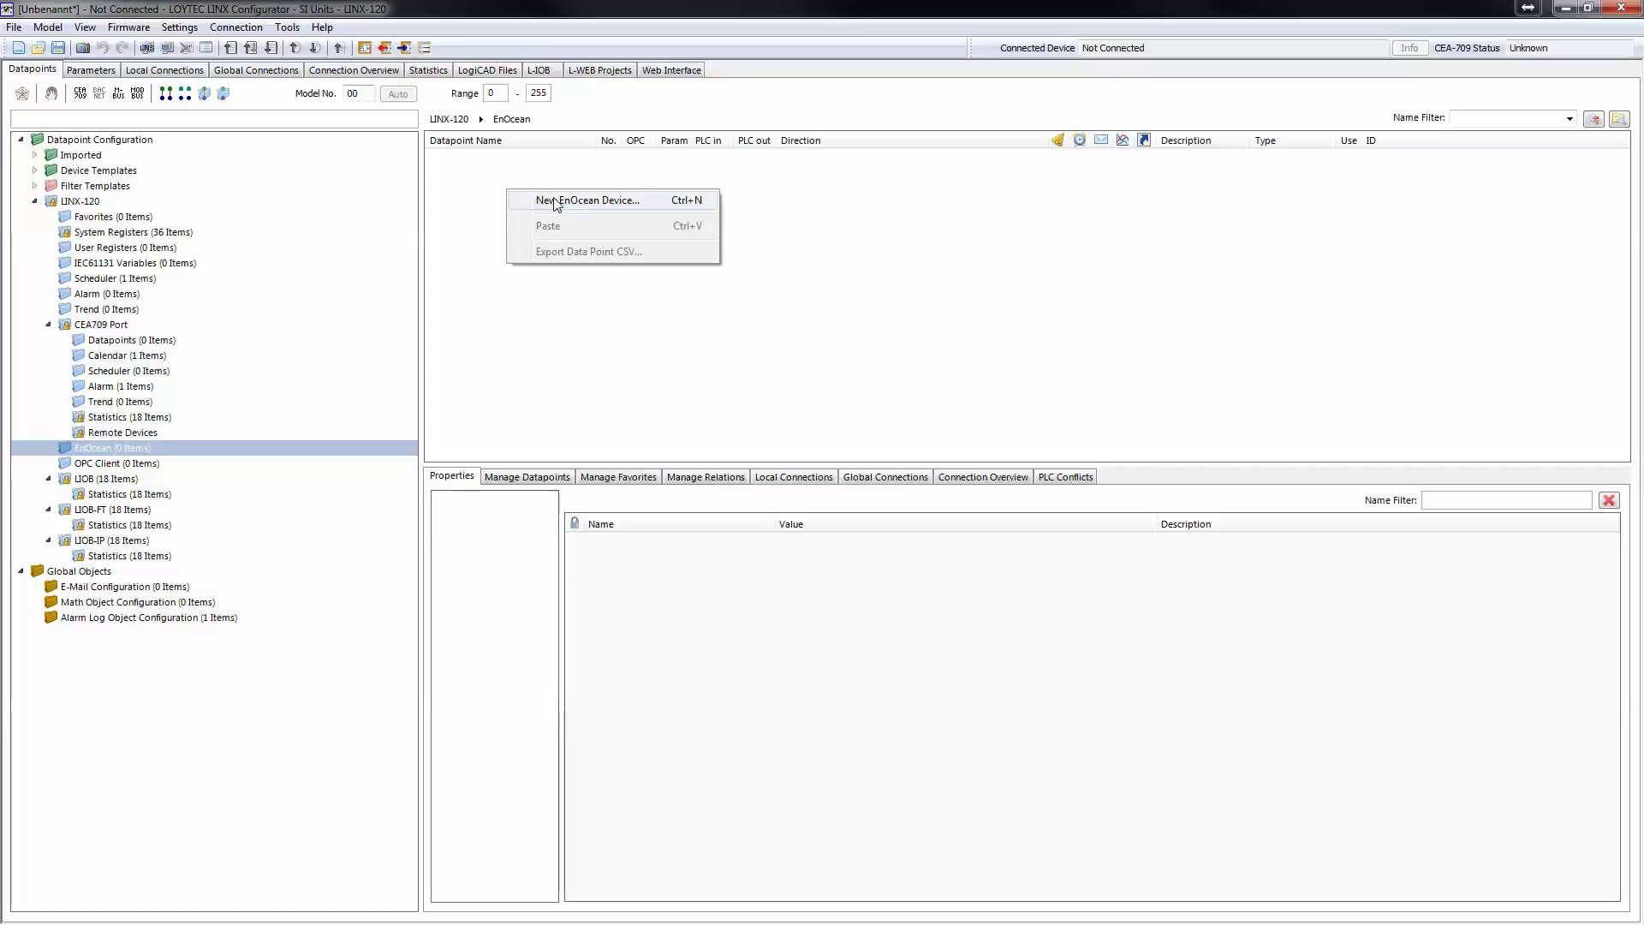
pyautogui.click(574, 200)
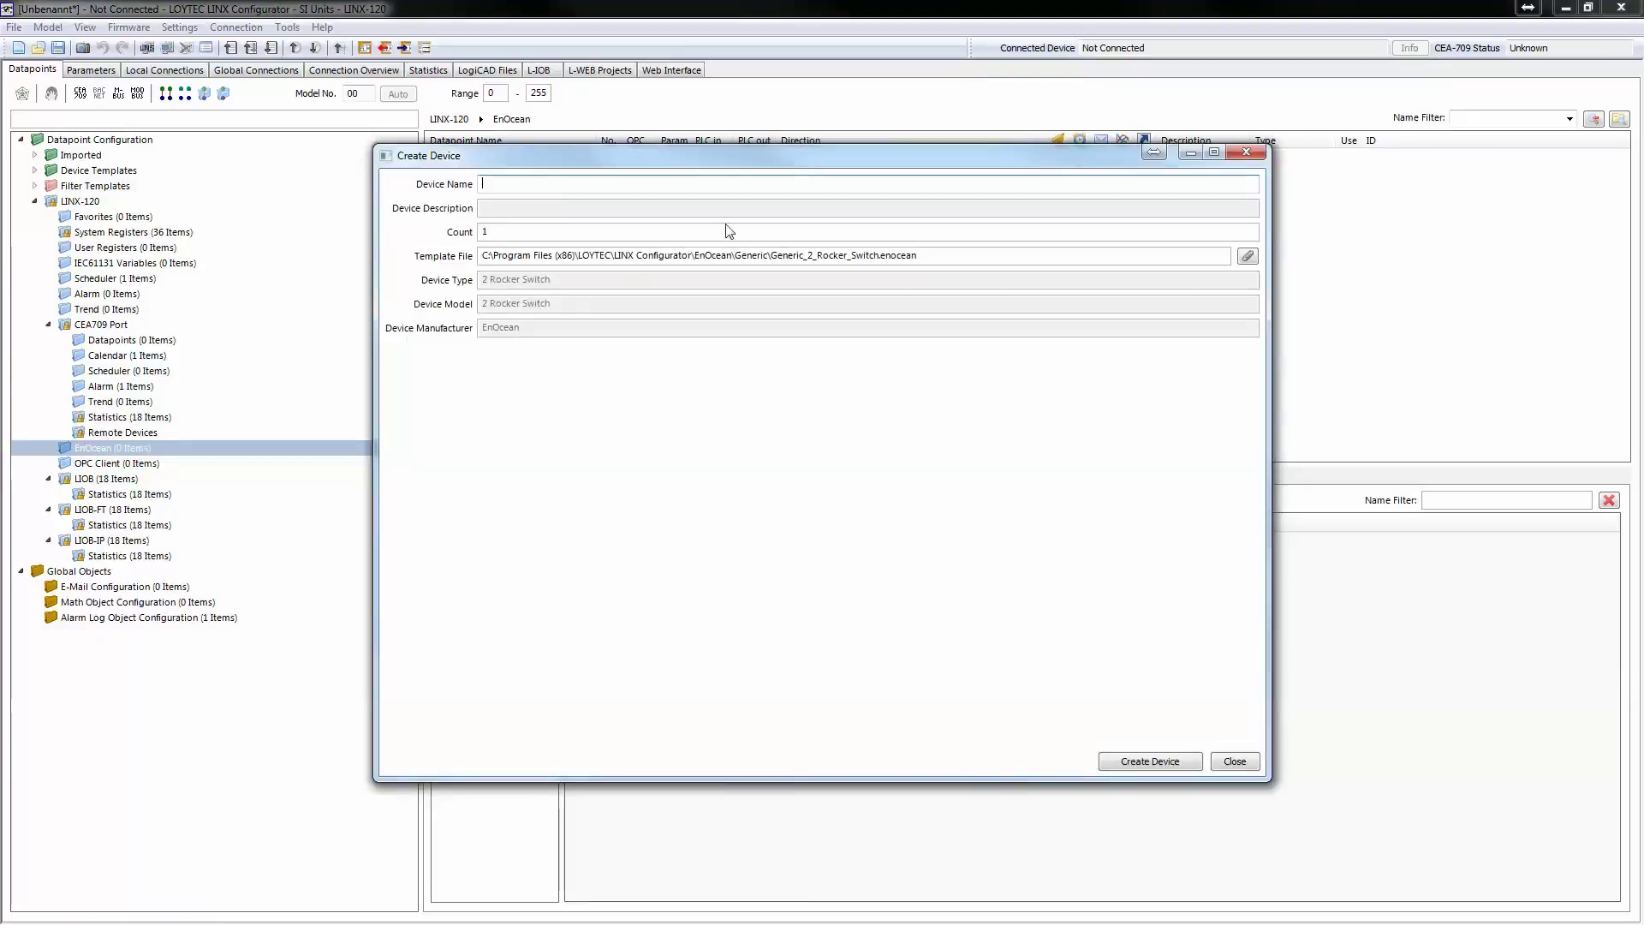
pyautogui.click(1247, 256)
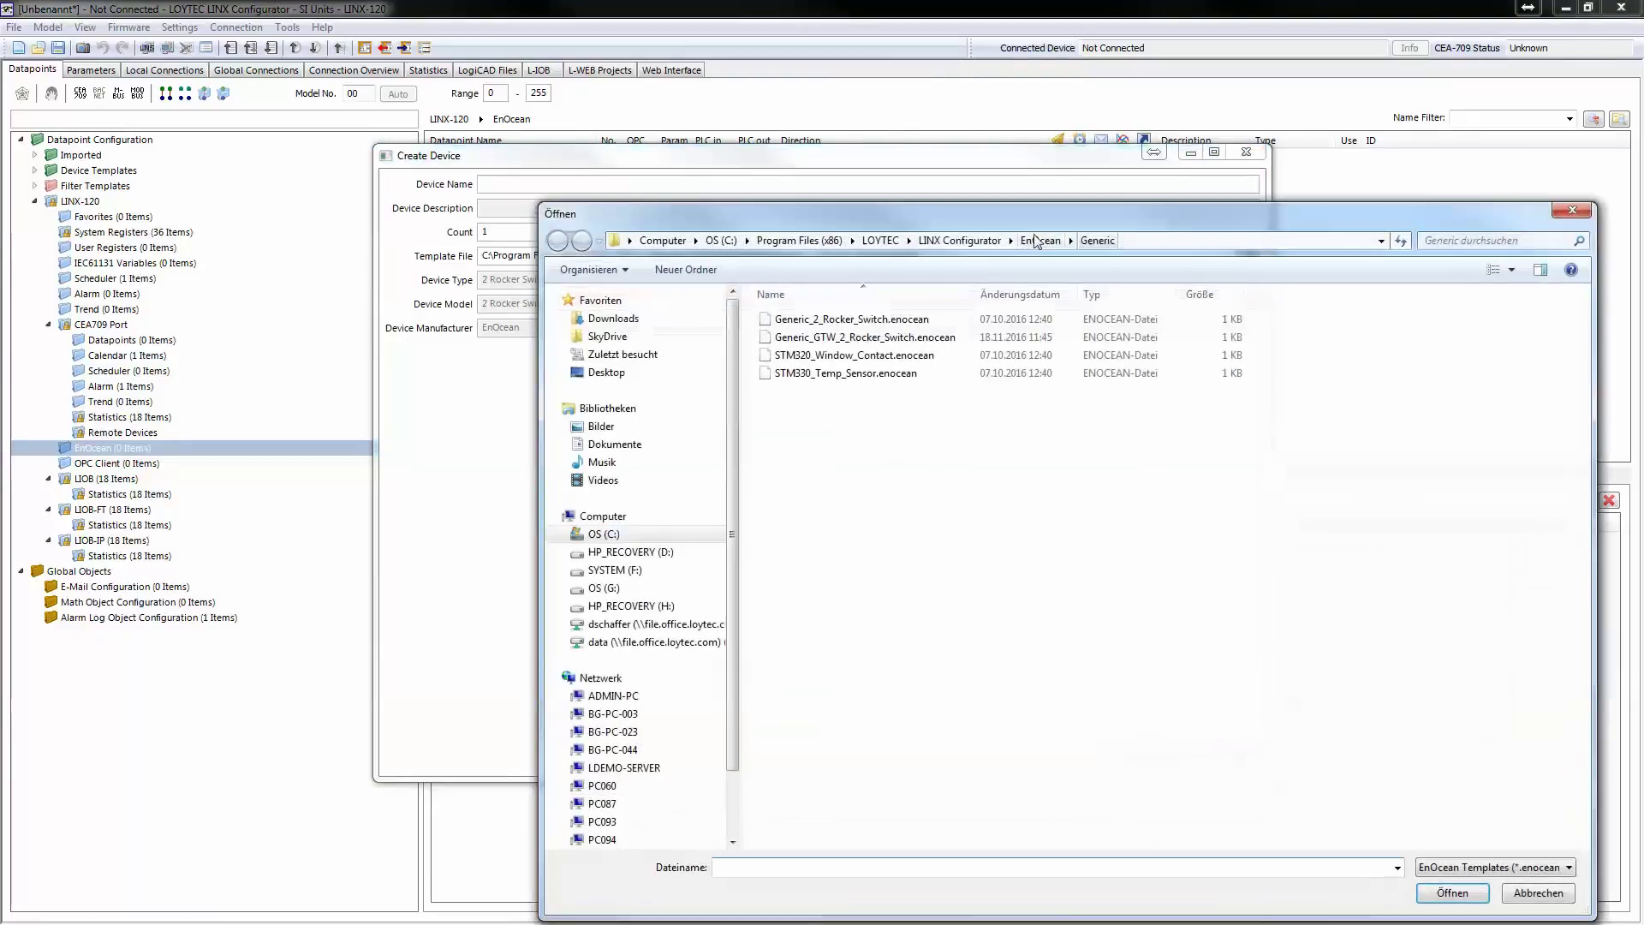
pyautogui.doubleClick(866, 322)
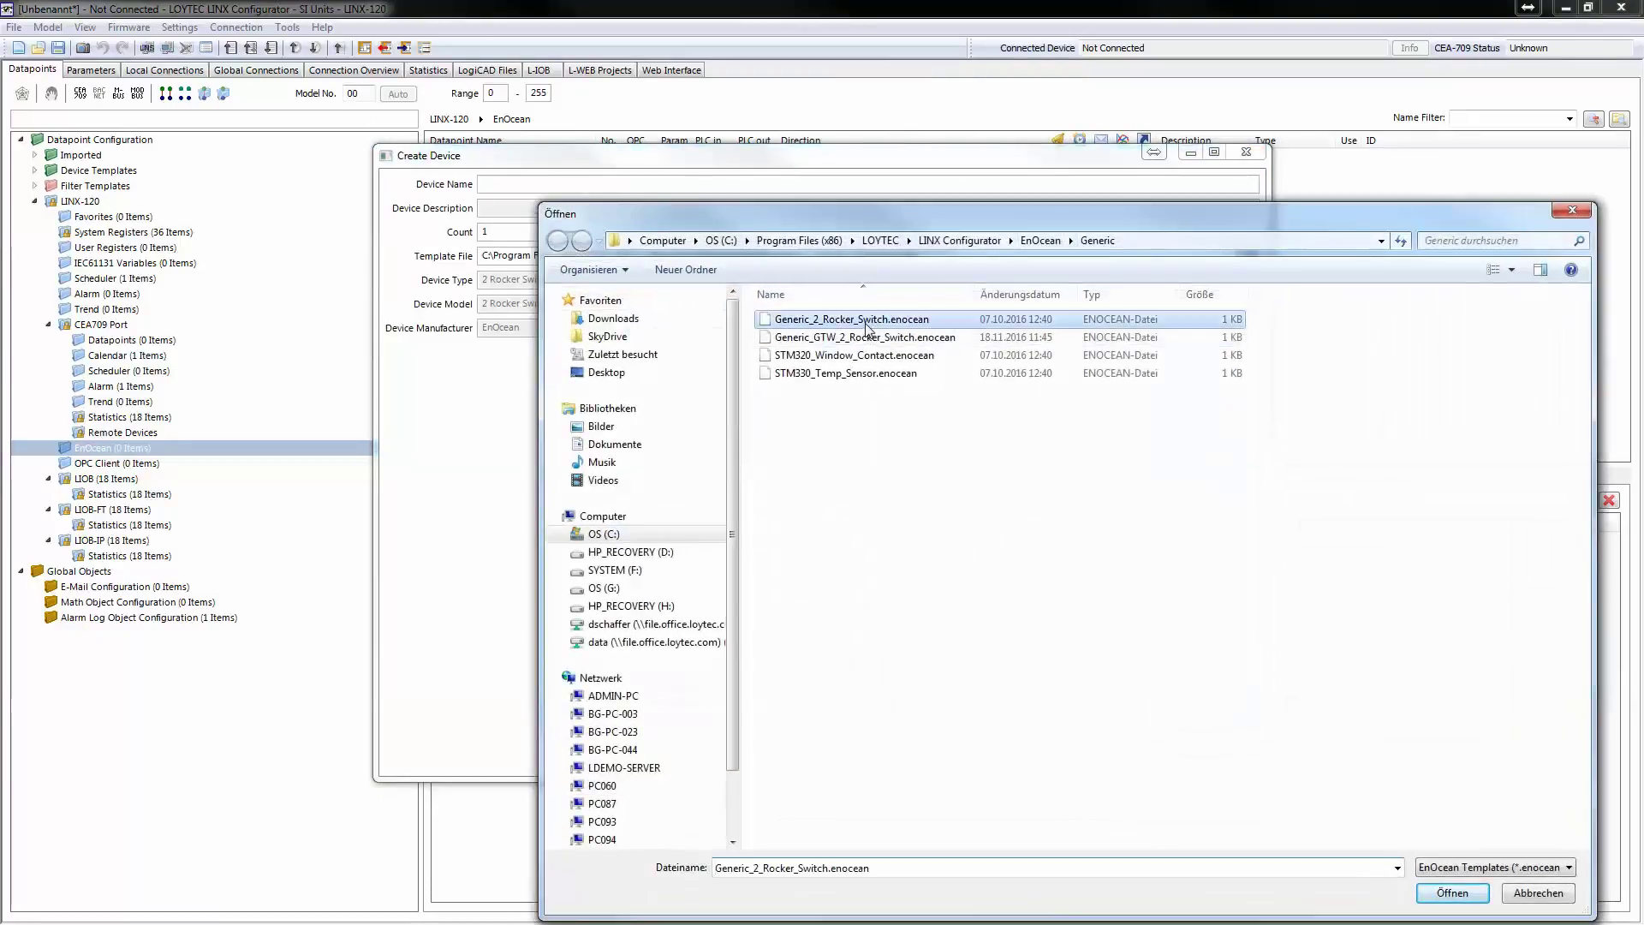
pyautogui.click(557, 186)
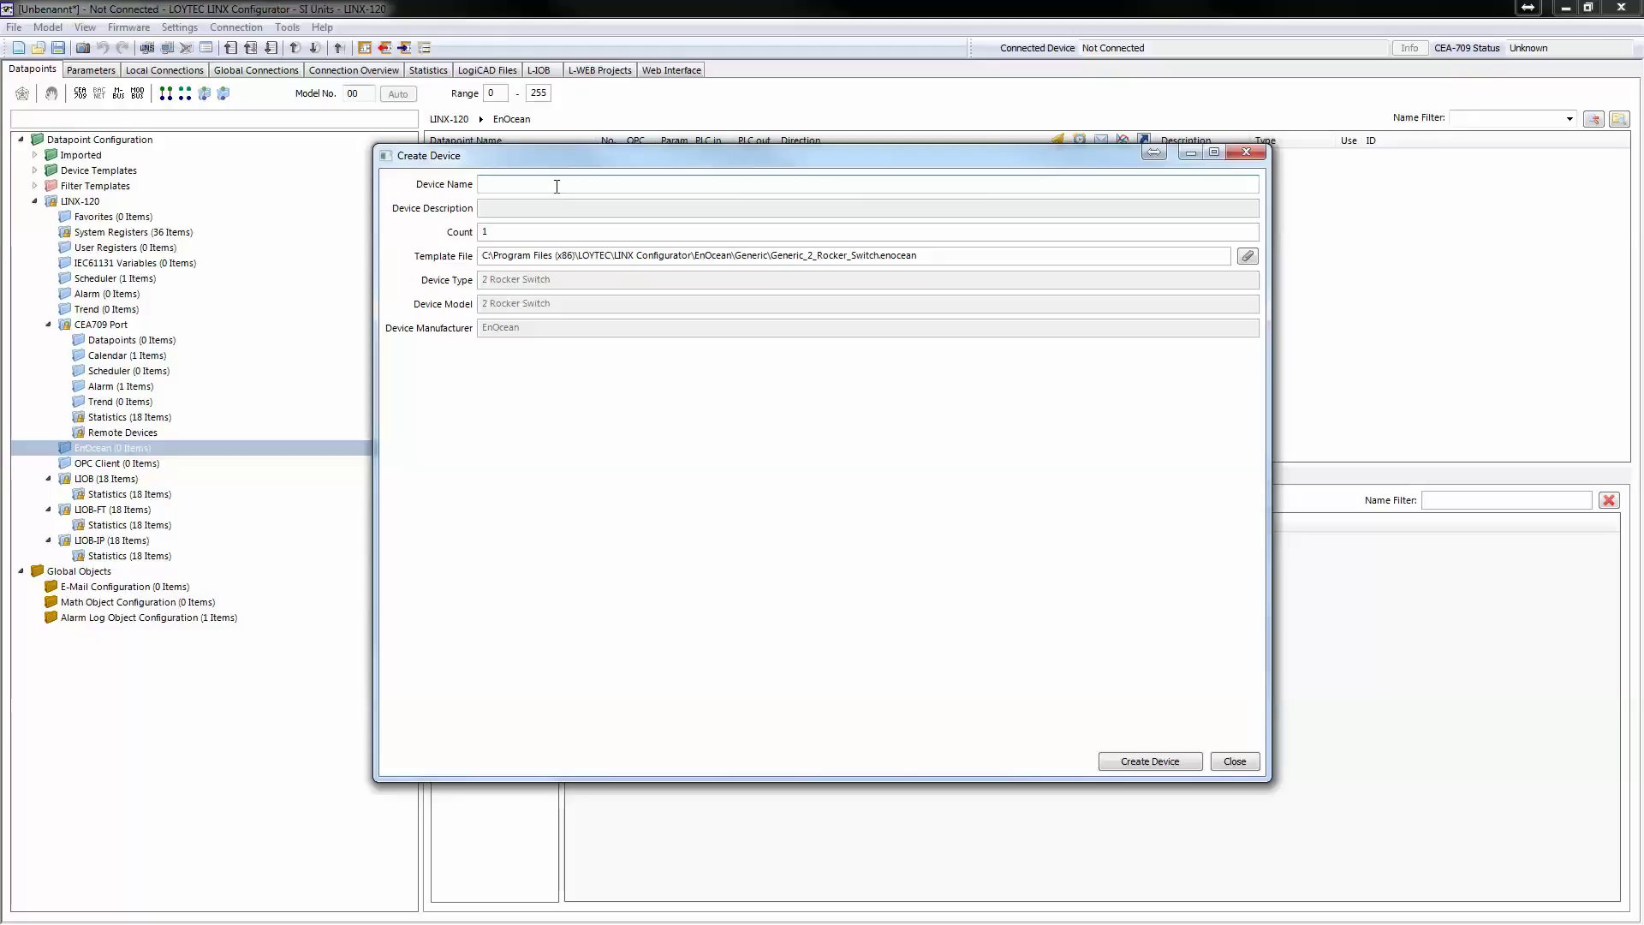
pyautogui.write('rocker')
pyautogui.click(1130, 762)
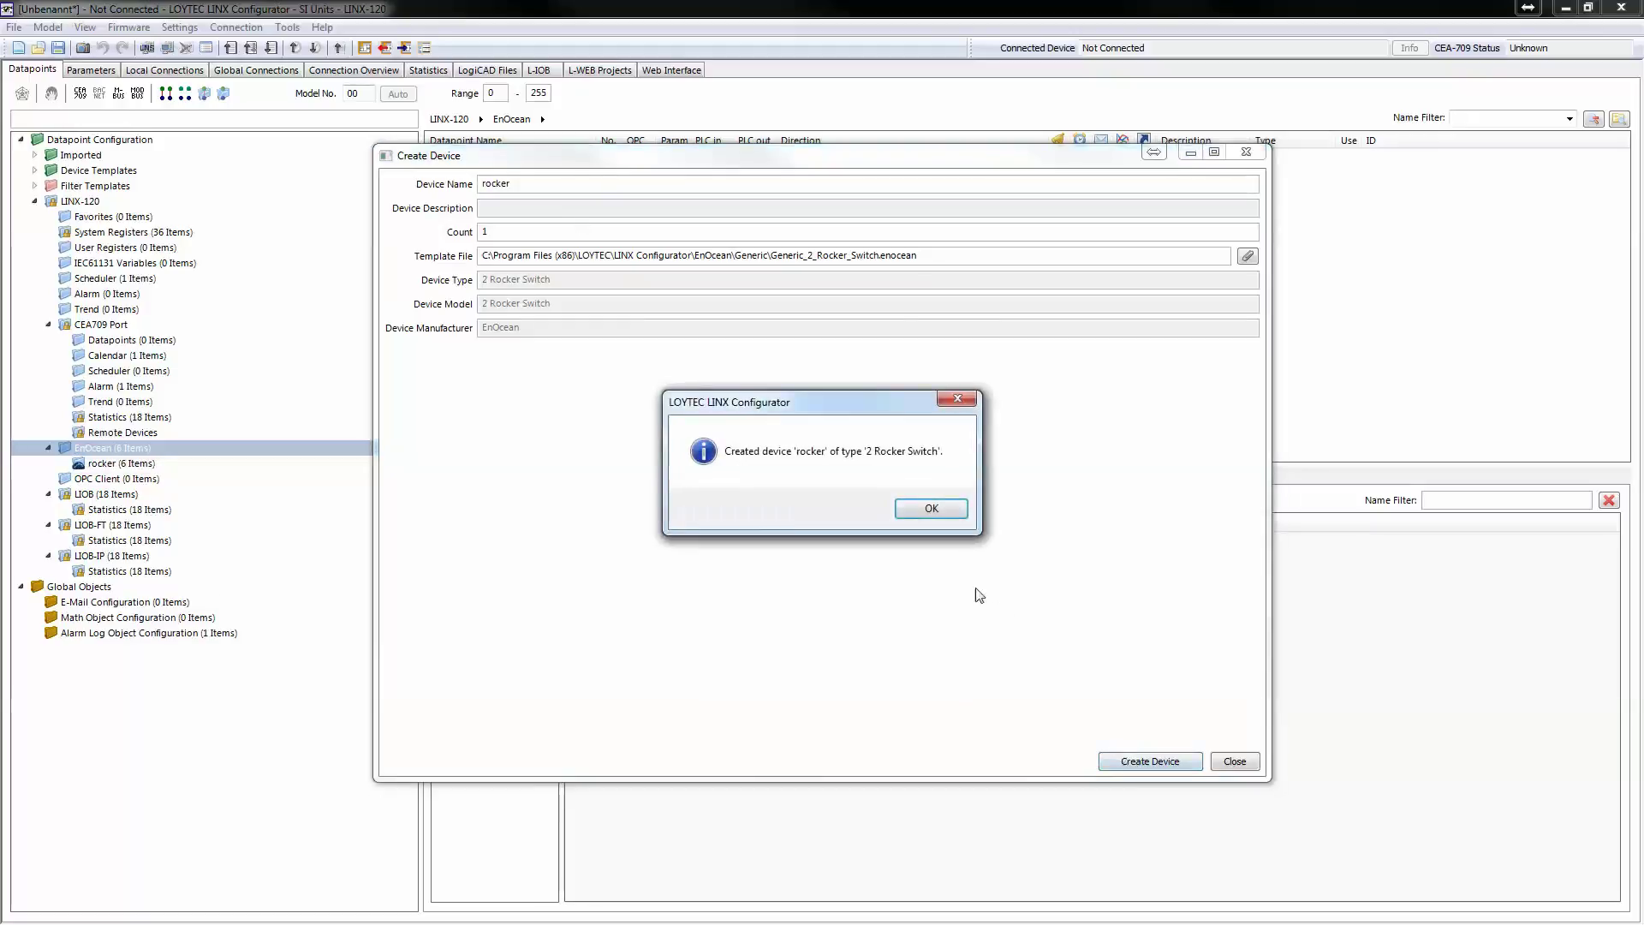
pyautogui.click(937, 513)
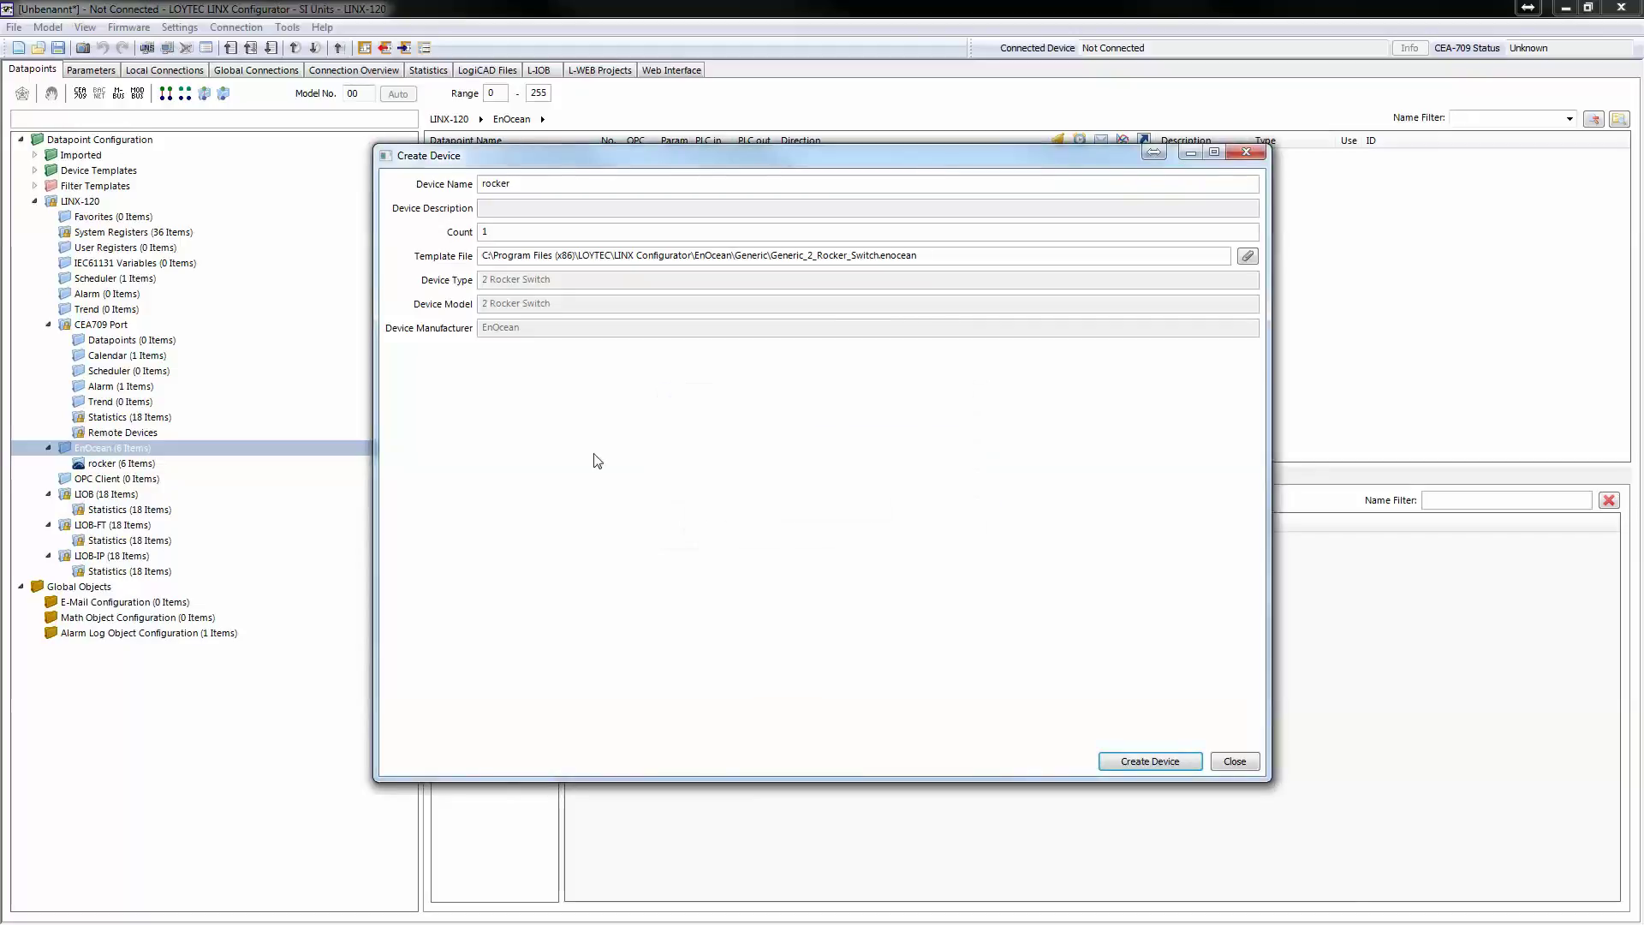
pyautogui.click(1127, 760)
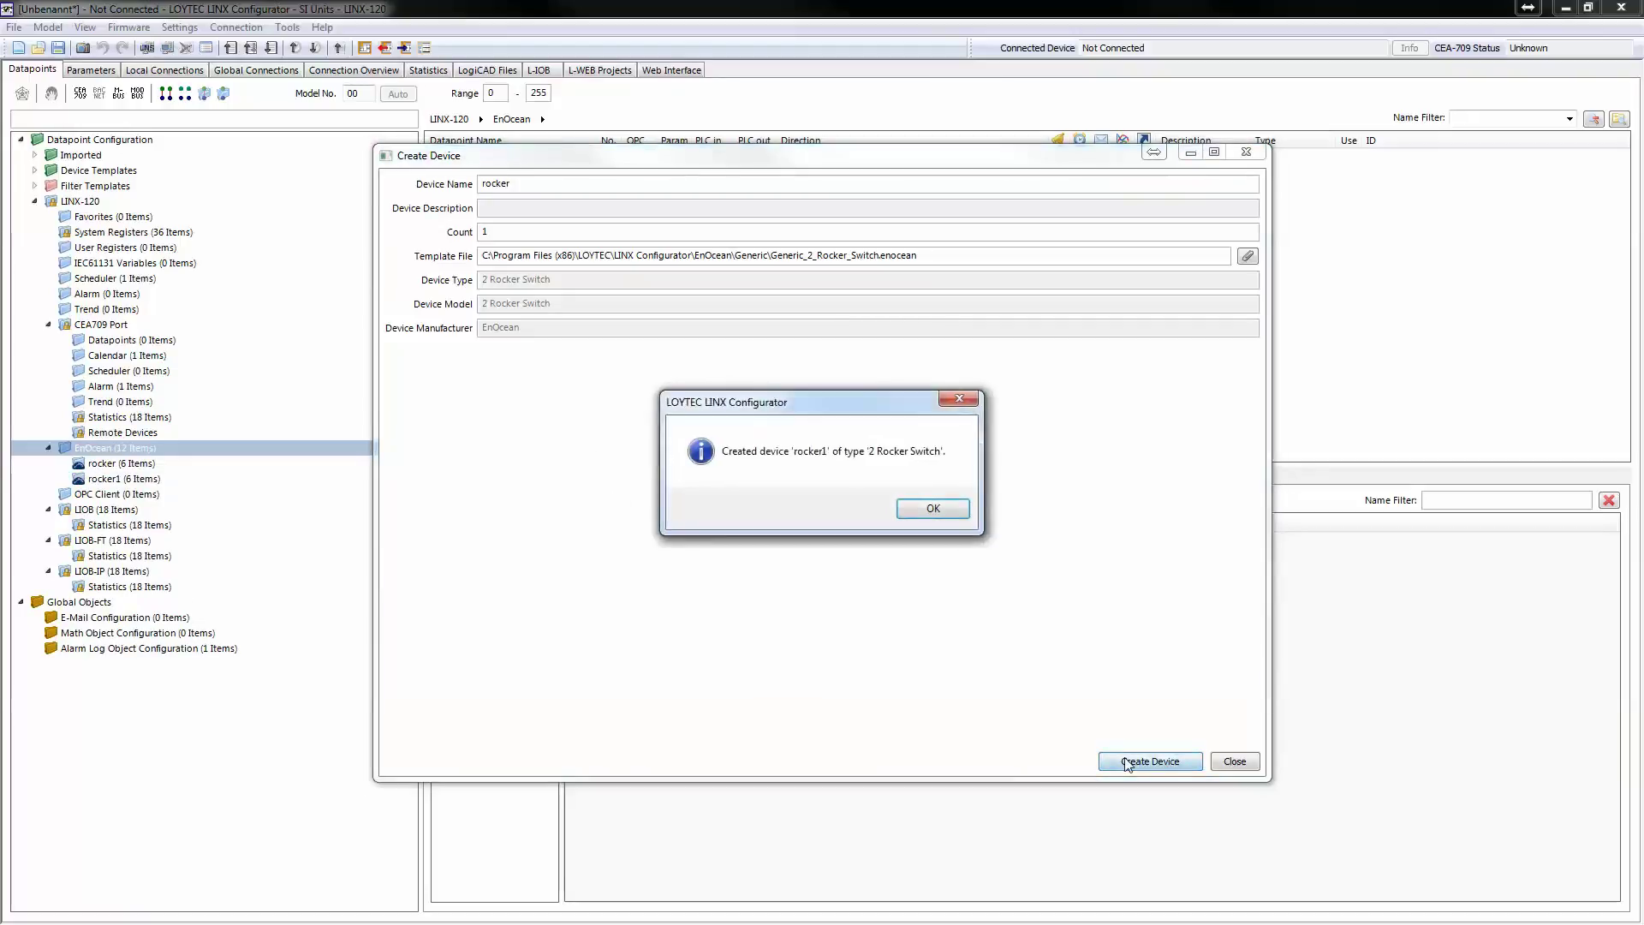
pyautogui.click(932, 516)
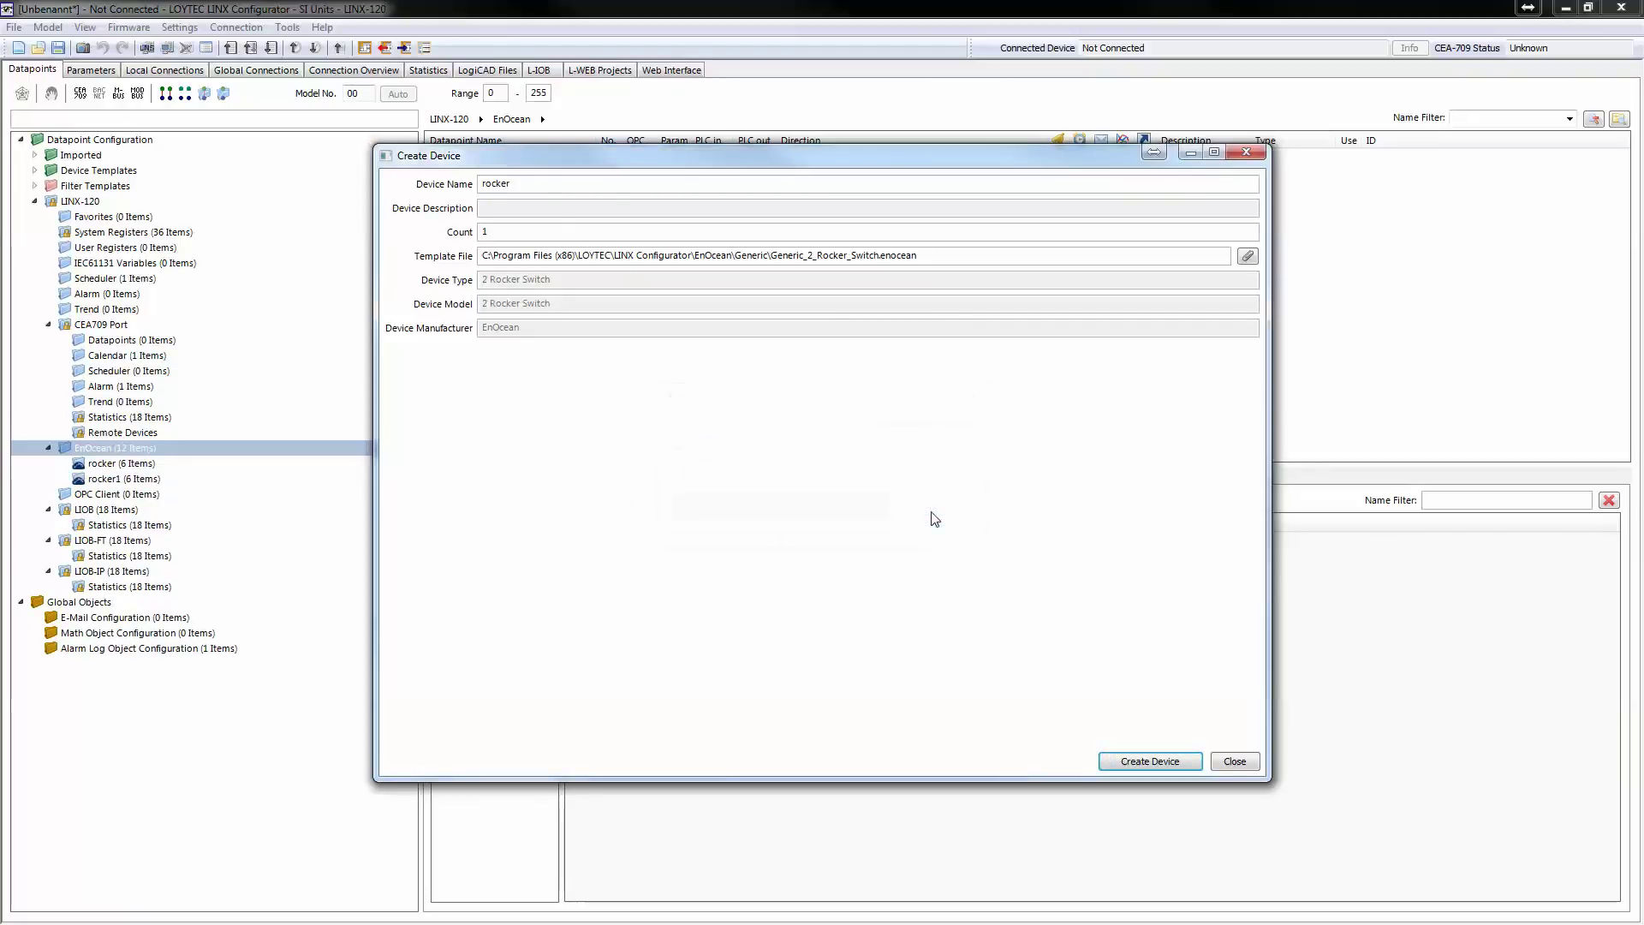
# Create an EnOcean device named actuator from the Generic_GTW_2_Rocker_Switch.enocean template
pyautogui.click(1246, 258)
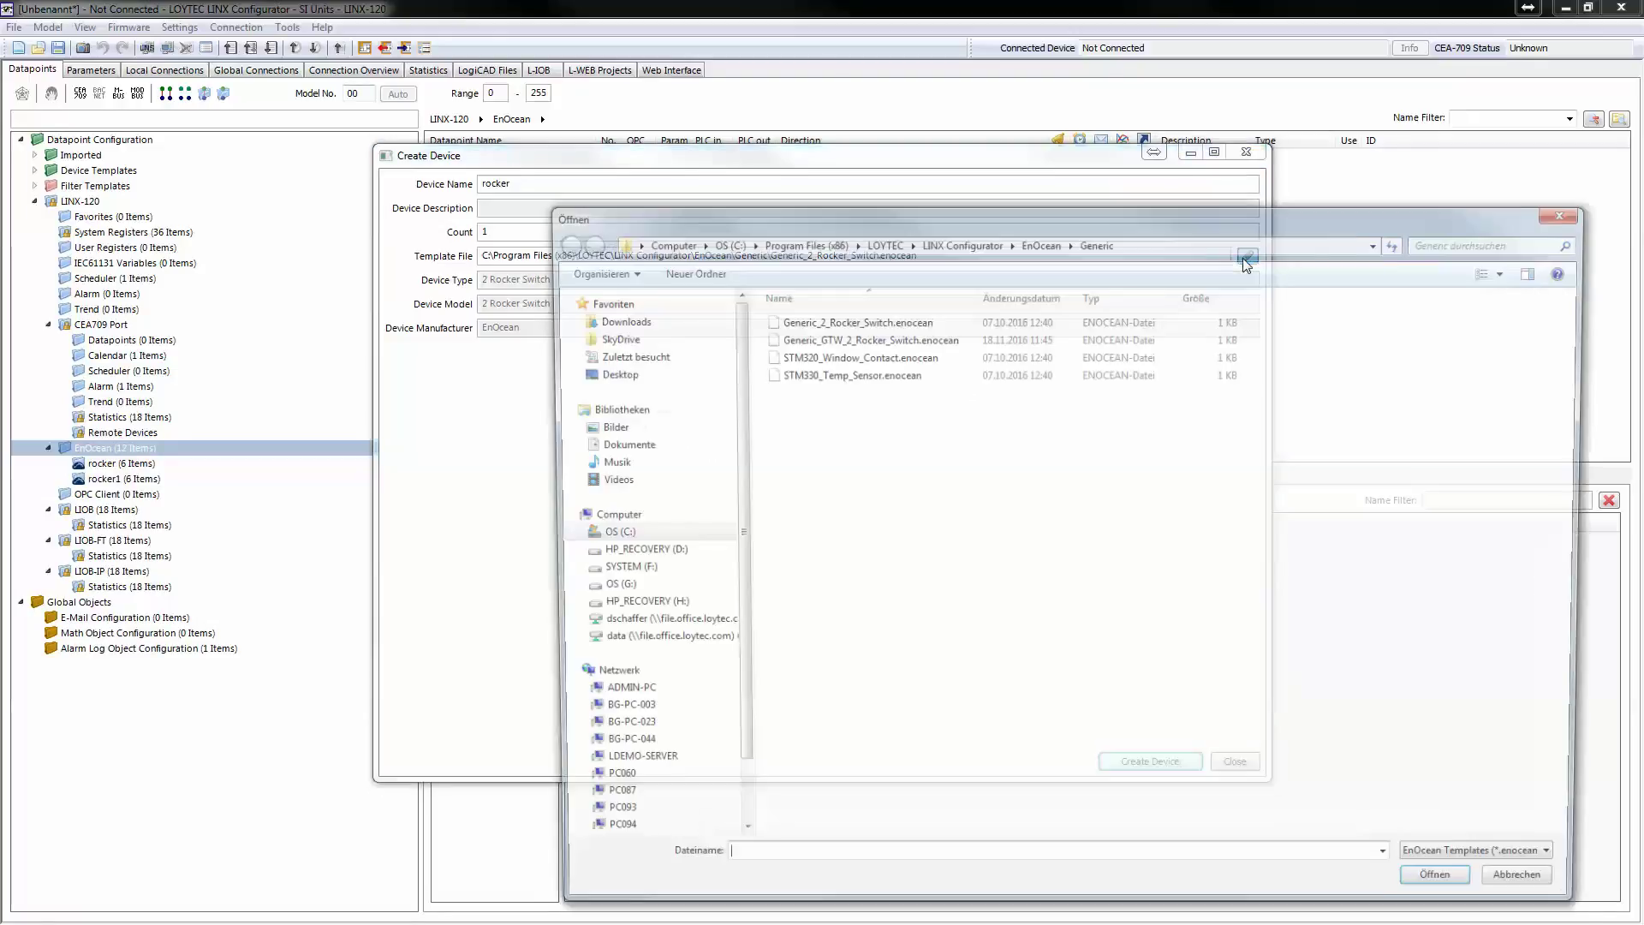
pyautogui.click(887, 339)
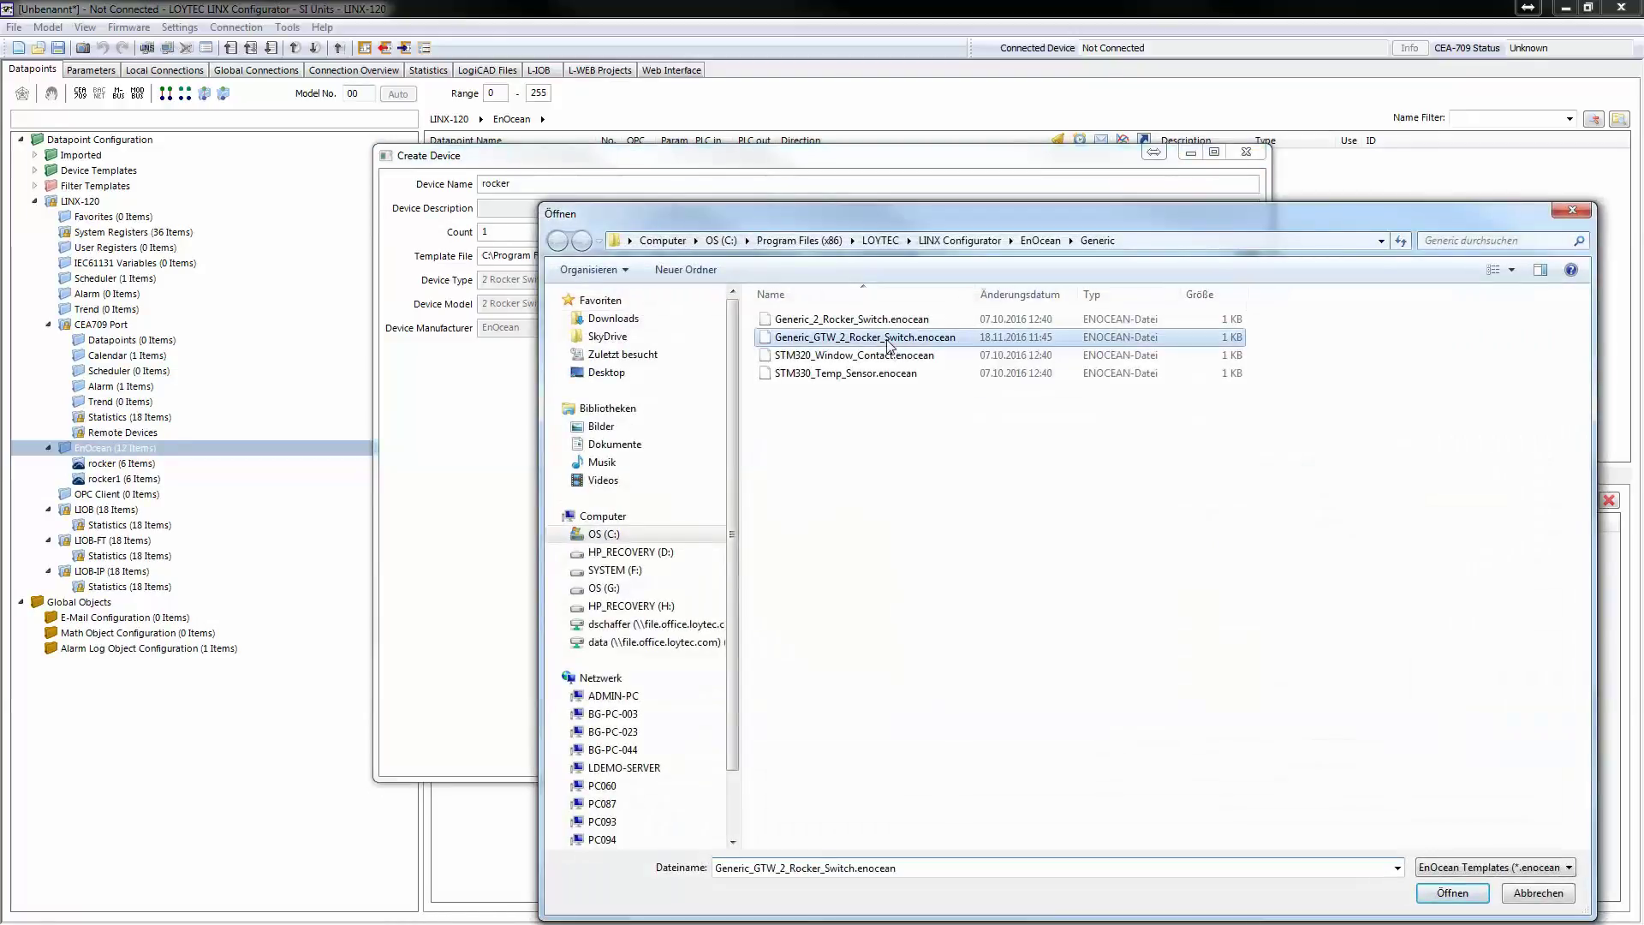
pyautogui.click(1449, 893)
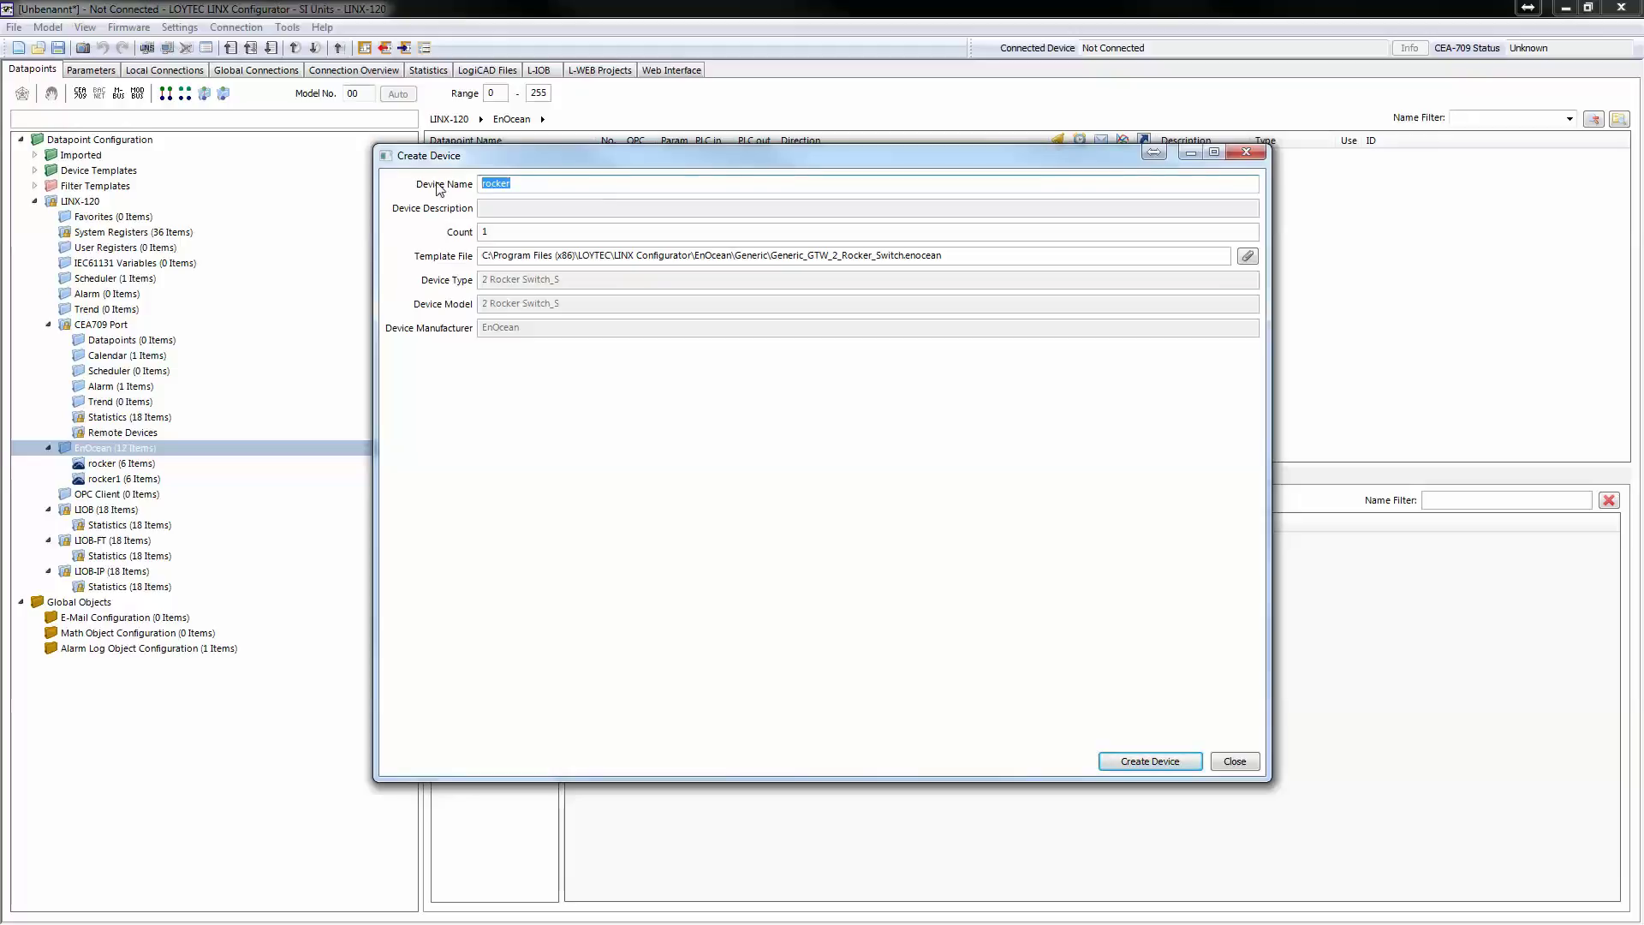
pyautogui.write('actuator')
pyautogui.click(1141, 762)
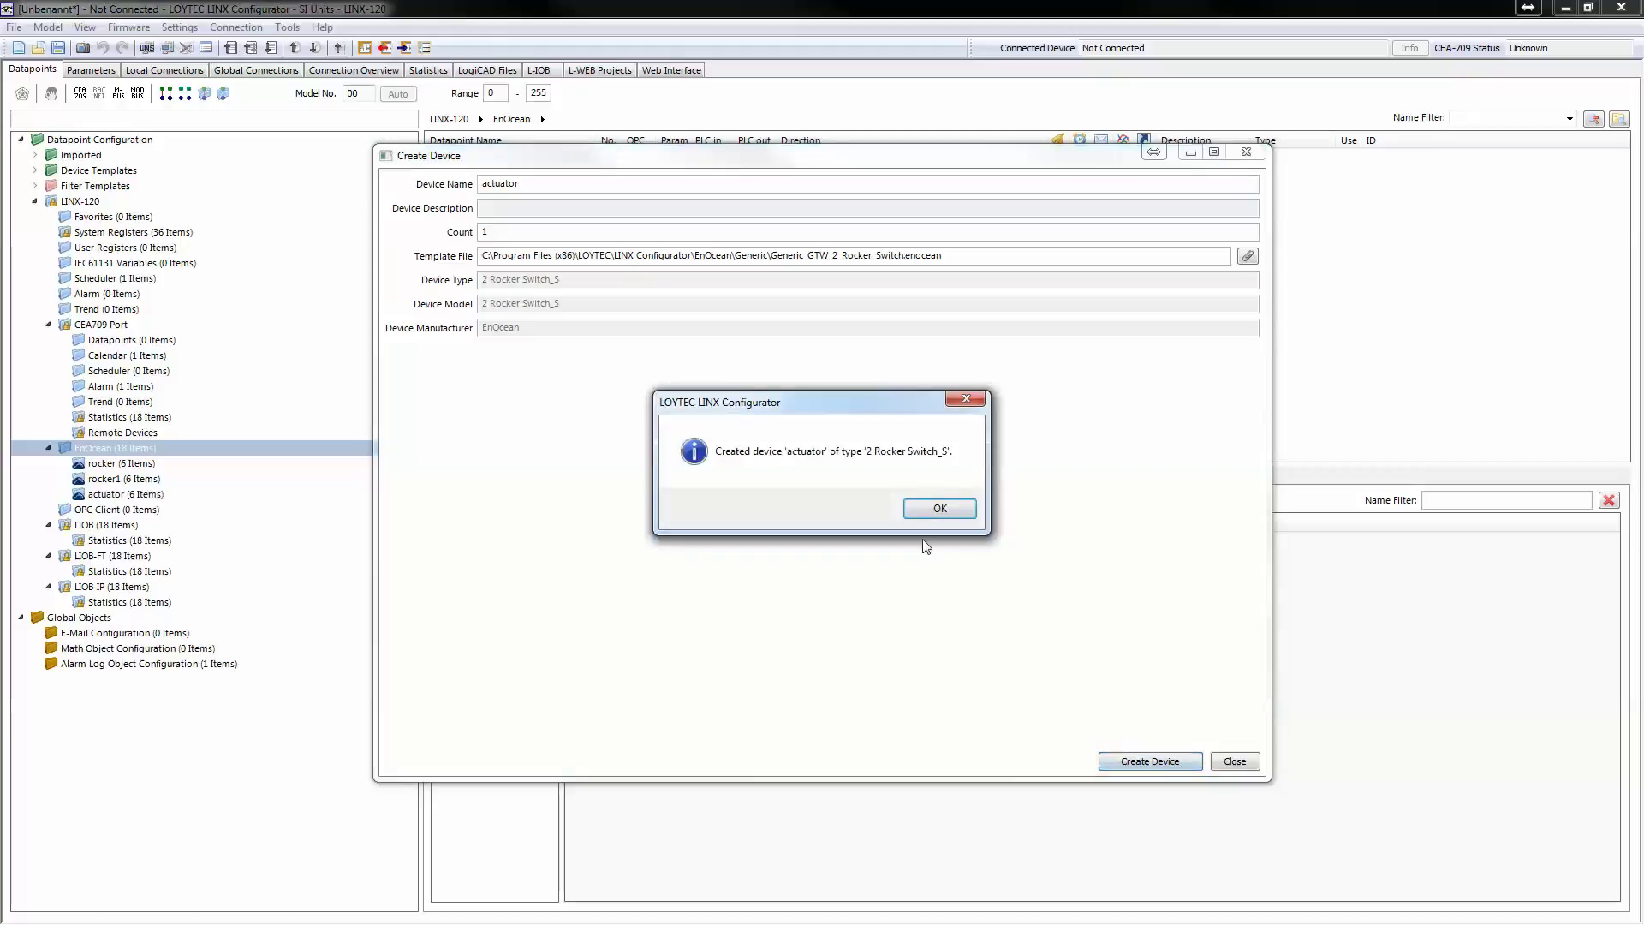
pyautogui.click(939, 508)
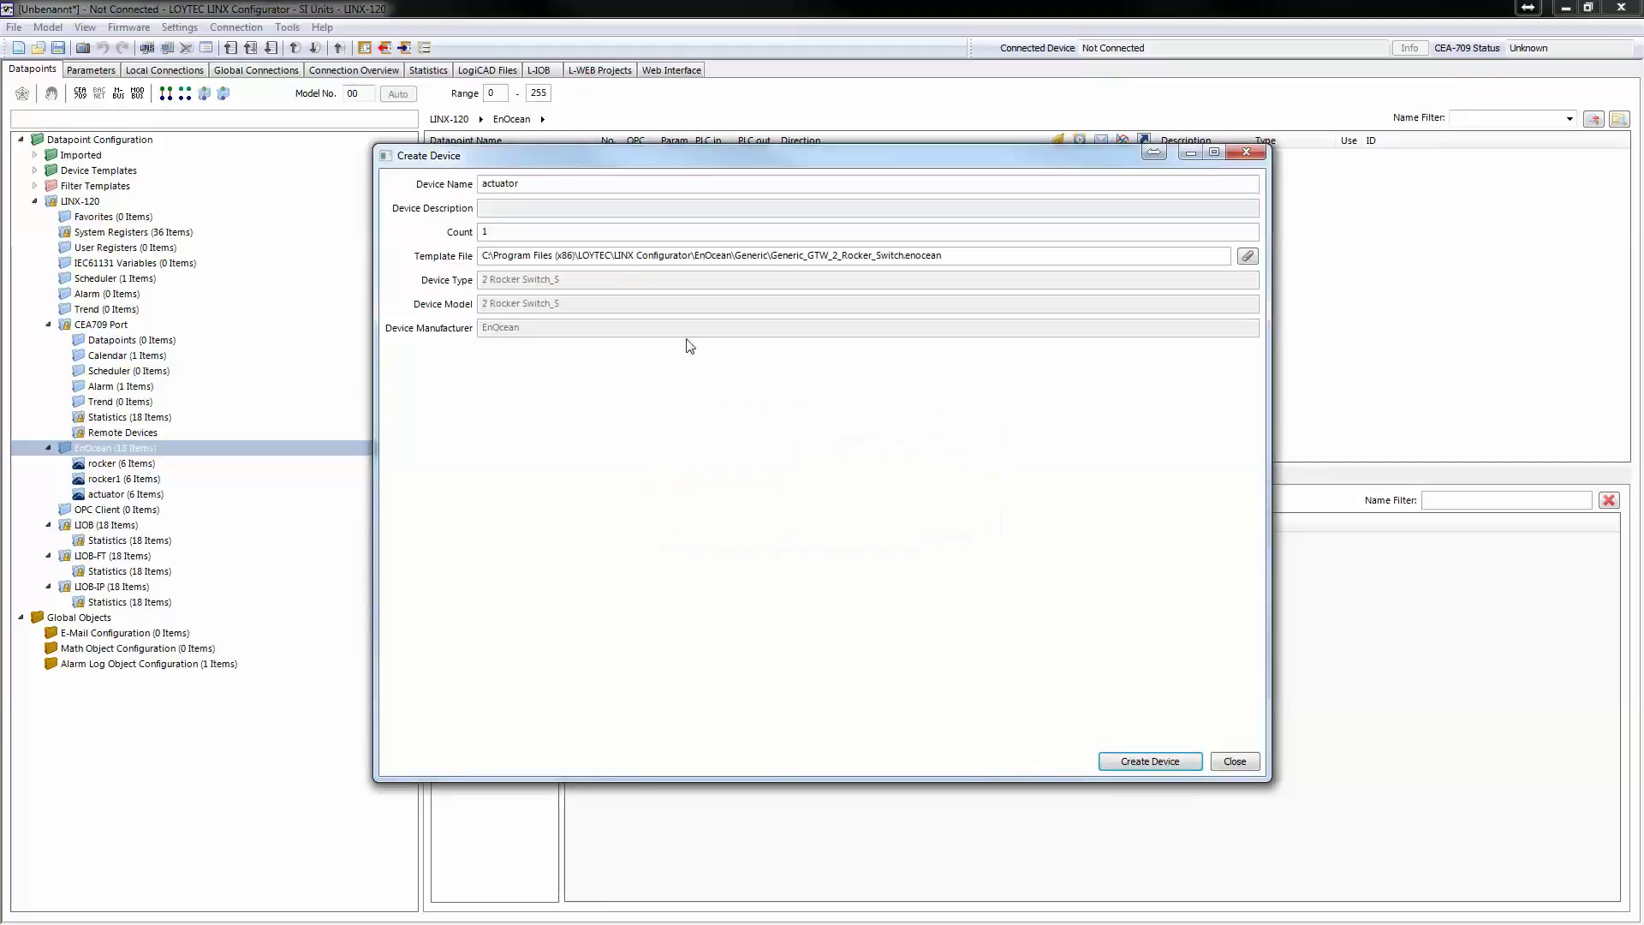
# Create an EnOcean device named bidirectional from the Eltako template Eltako_FSVA.enocean and finish device creation
pyautogui.write('b')
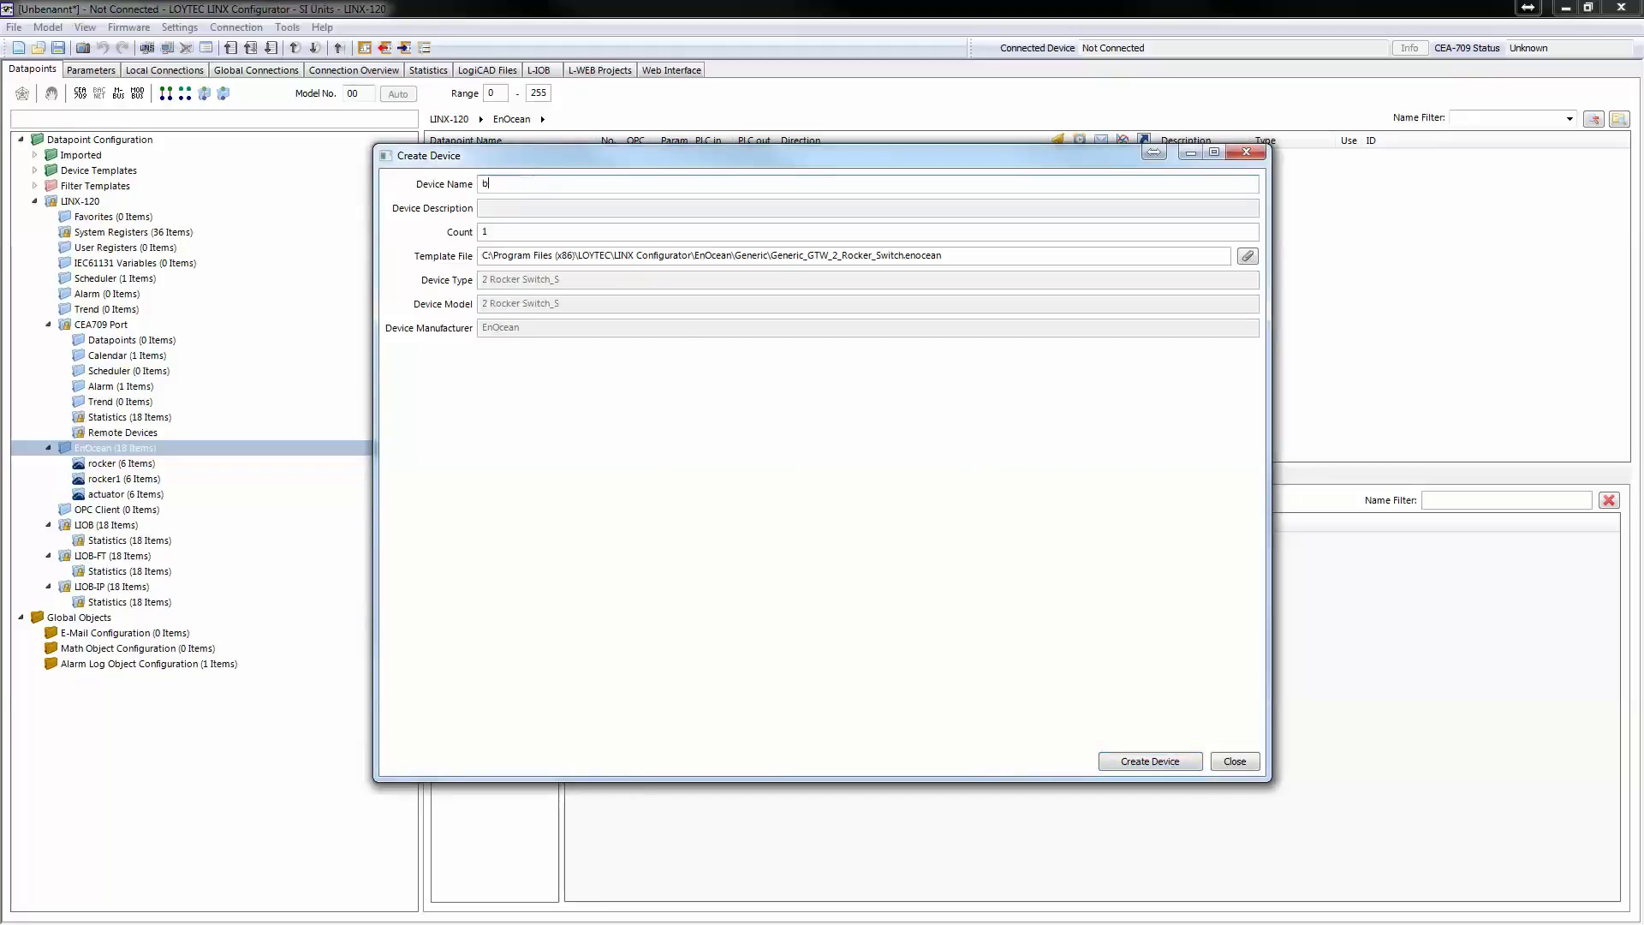
pyautogui.write('idirectional')
pyautogui.click(1247, 256)
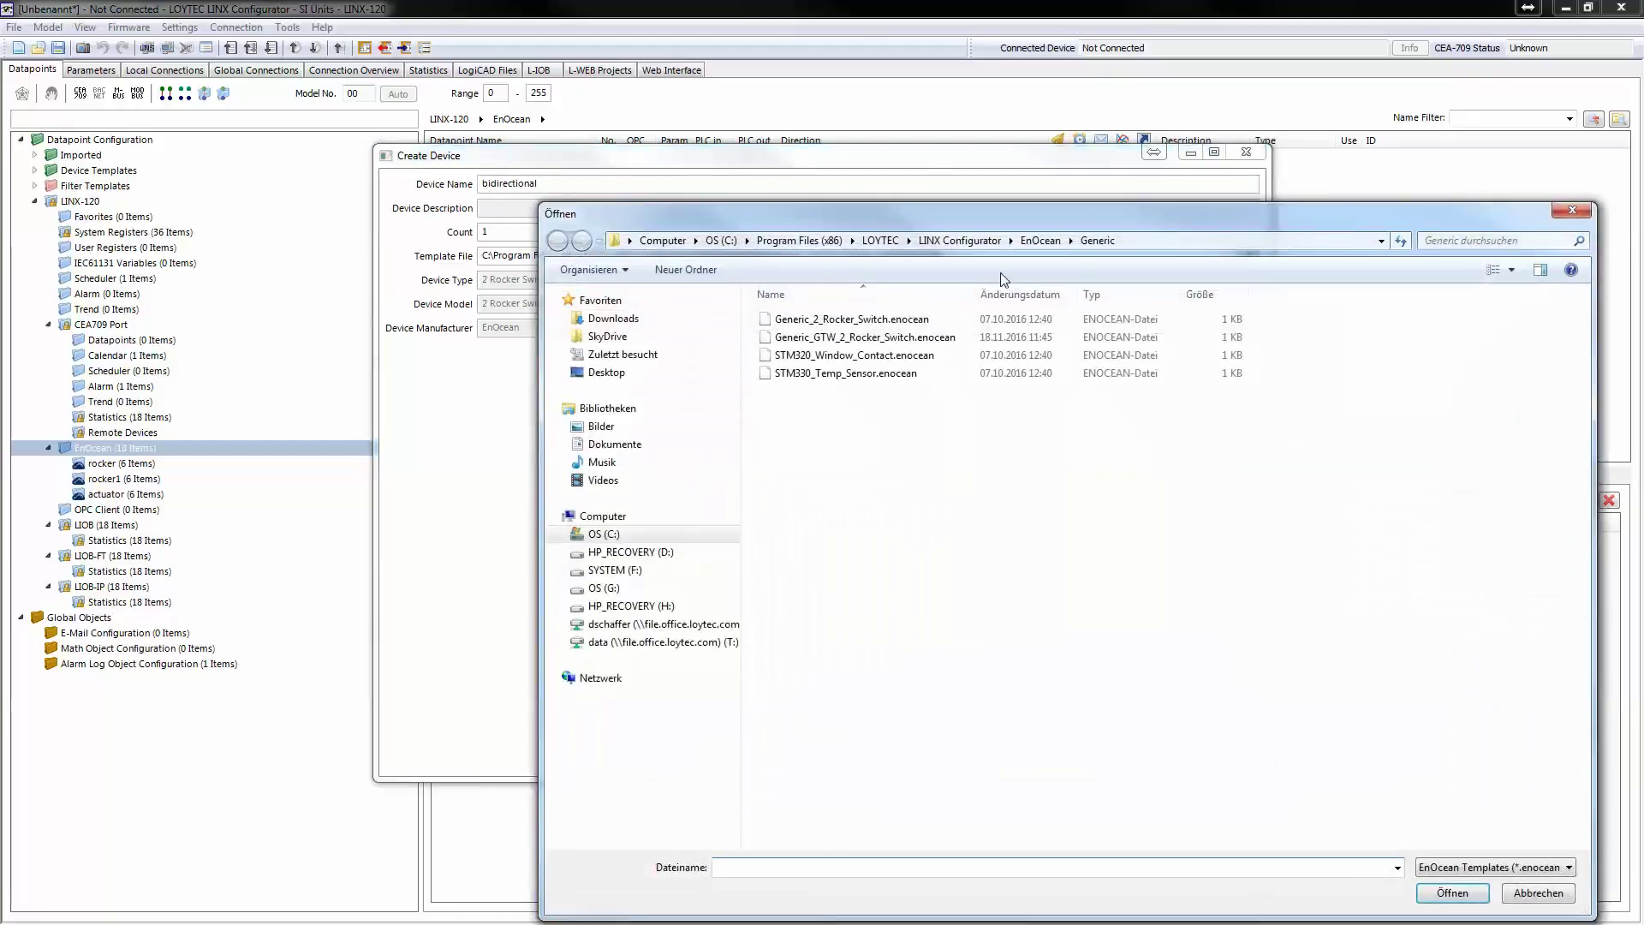
pyautogui.click(1035, 246)
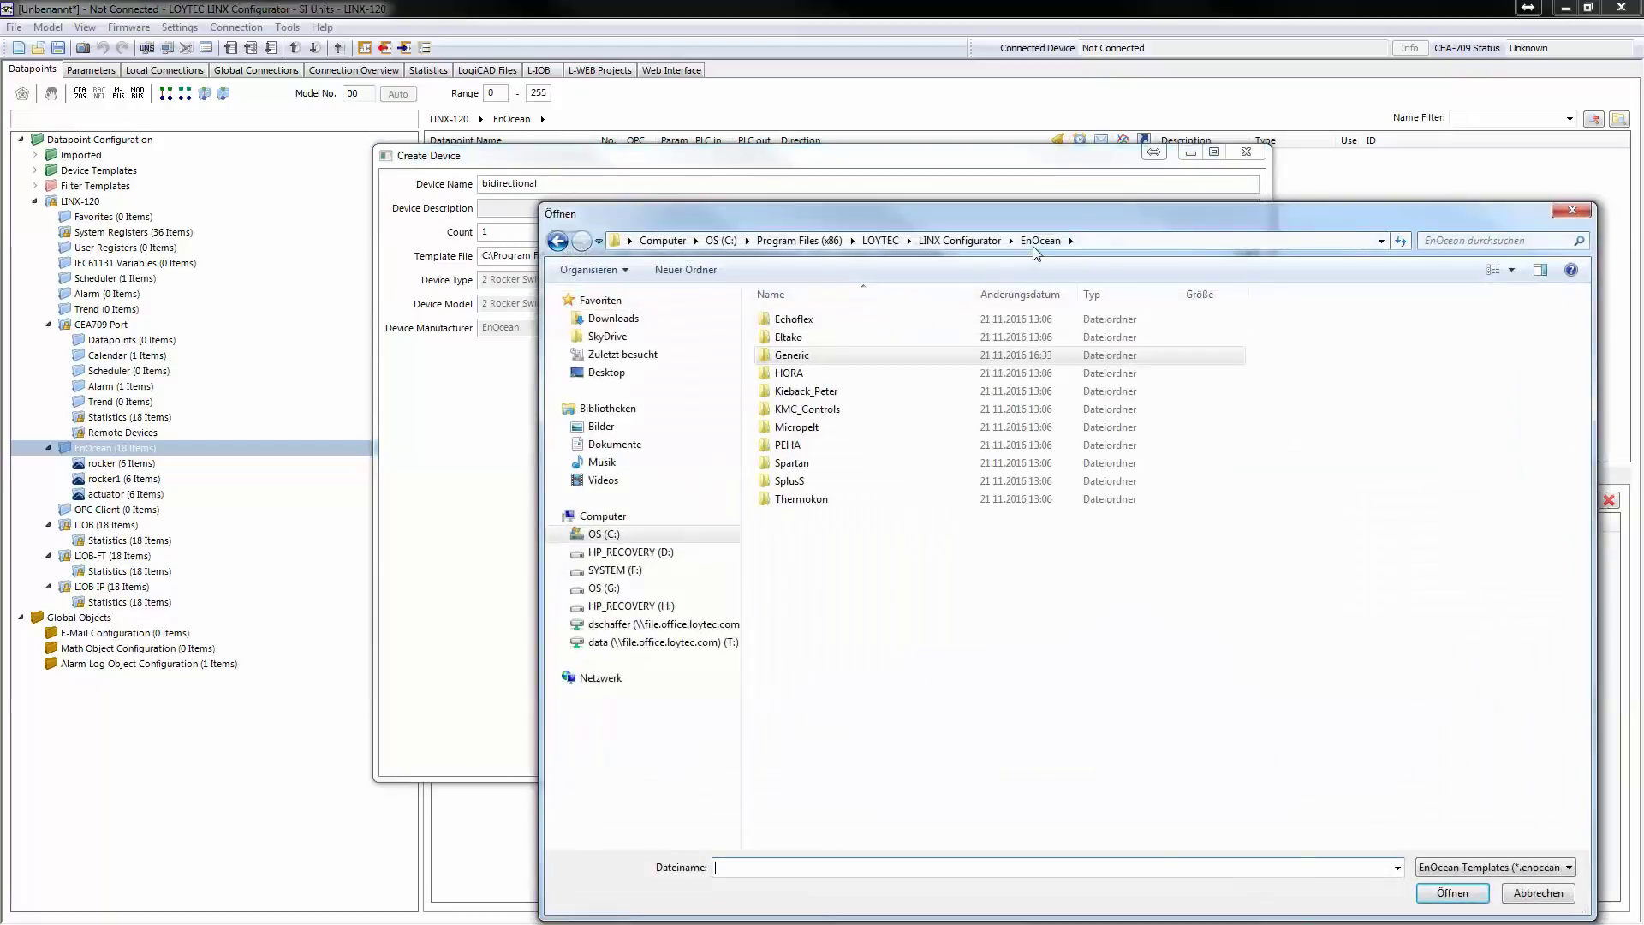
pyautogui.doubleClick(815, 338)
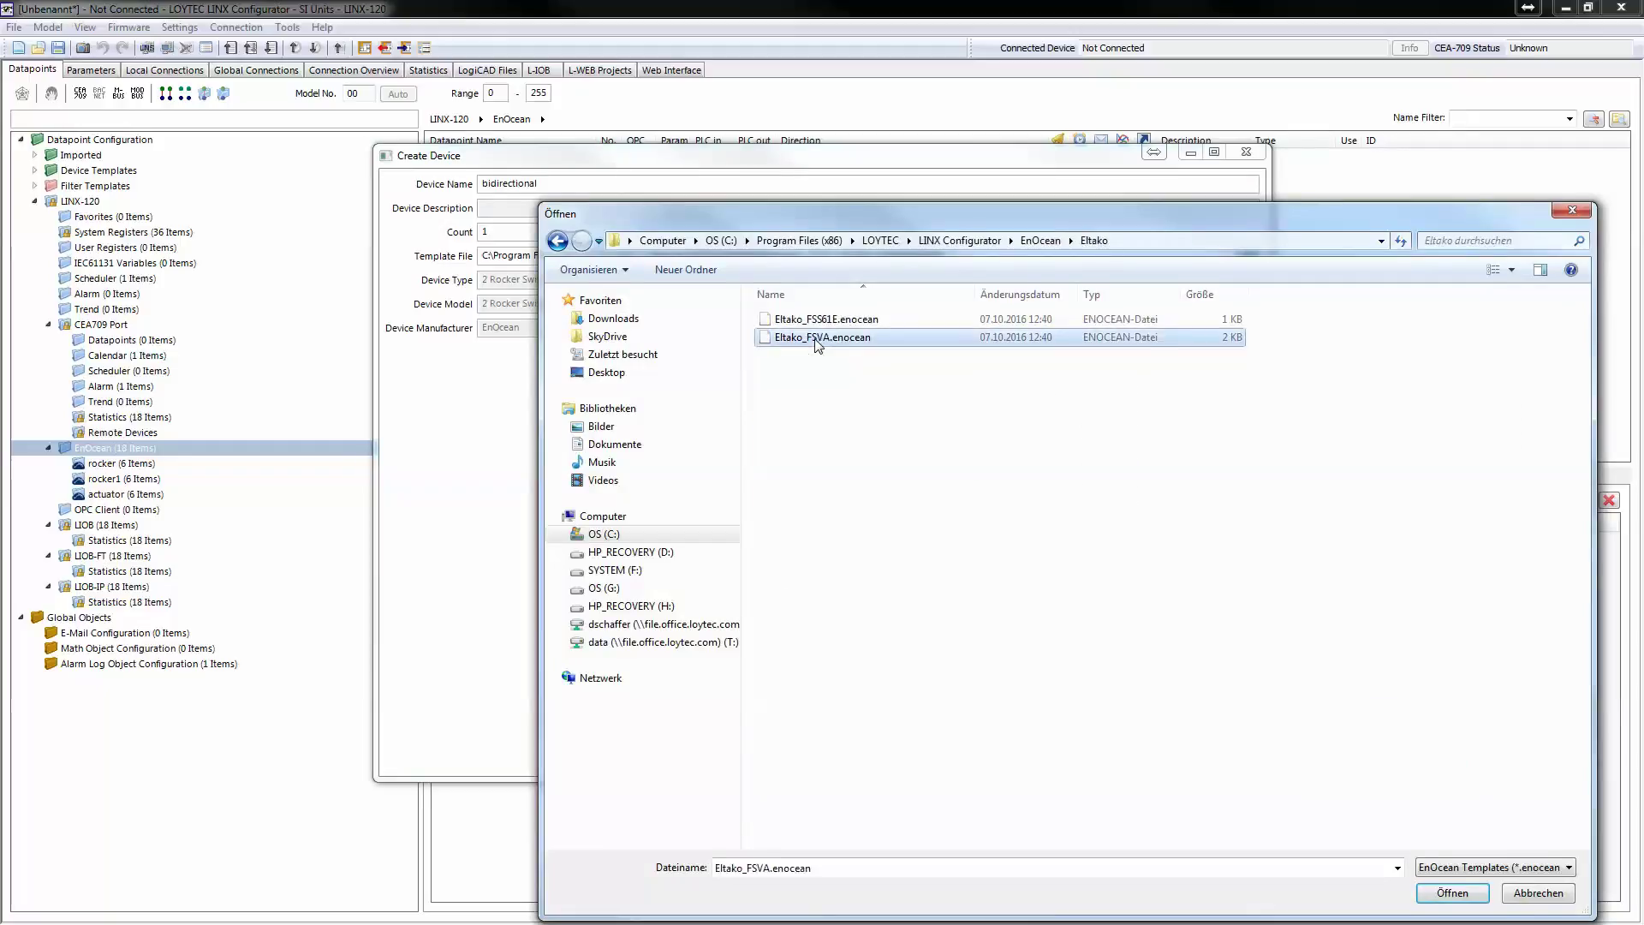
pyautogui.doubleClick(816, 339)
pyautogui.click(1137, 763)
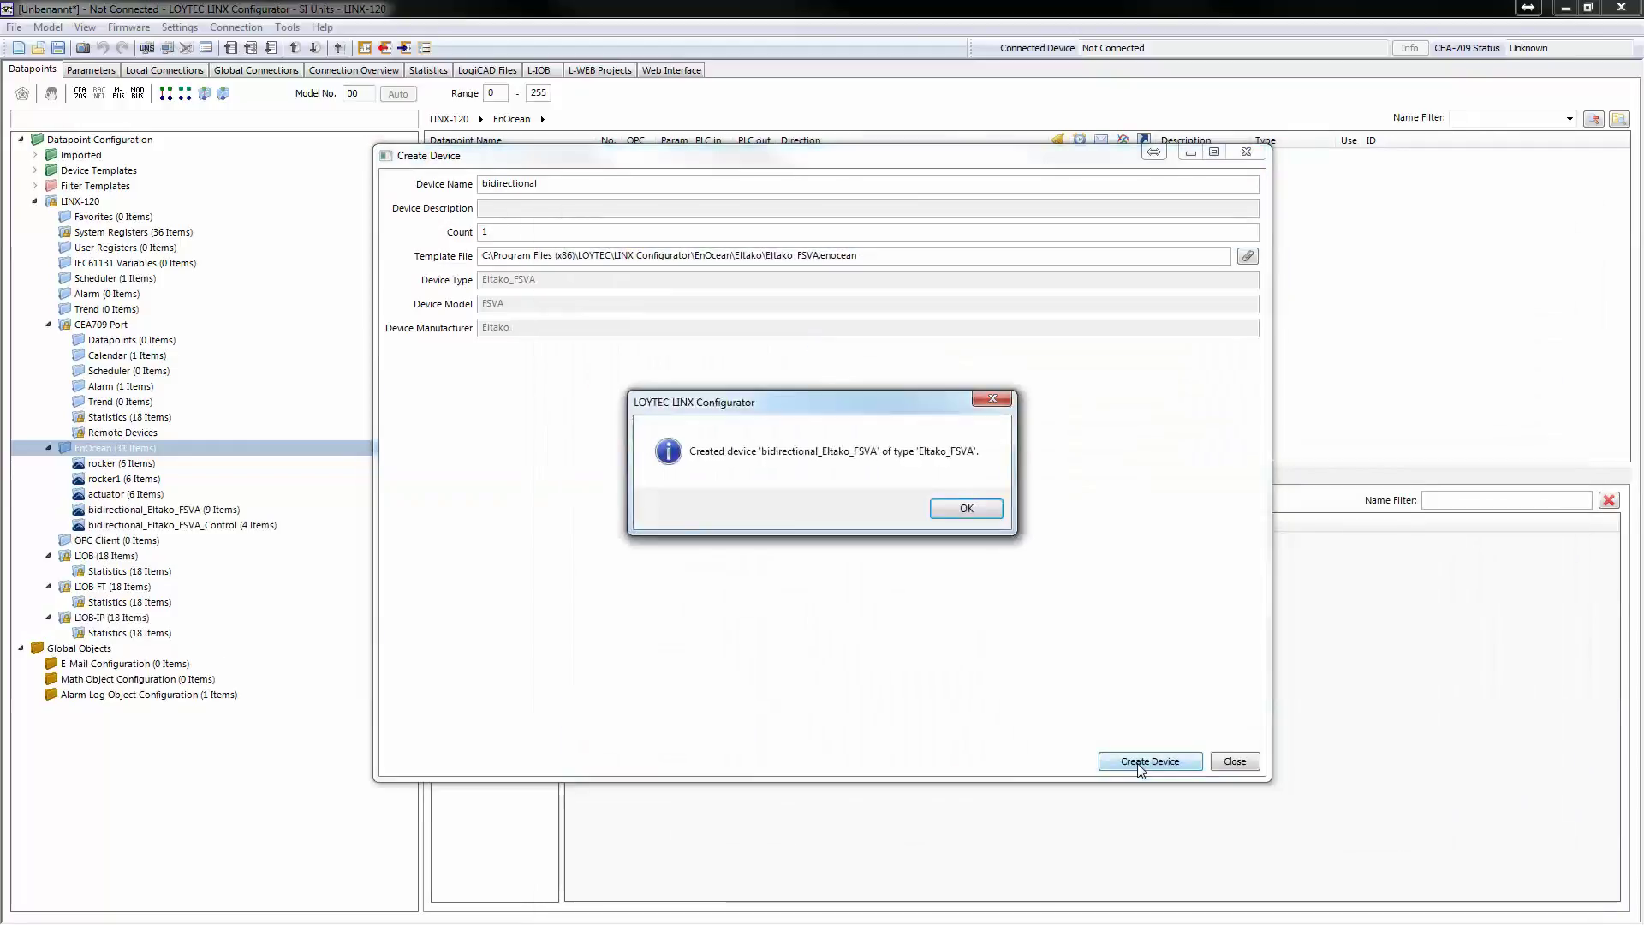
pyautogui.click(965, 508)
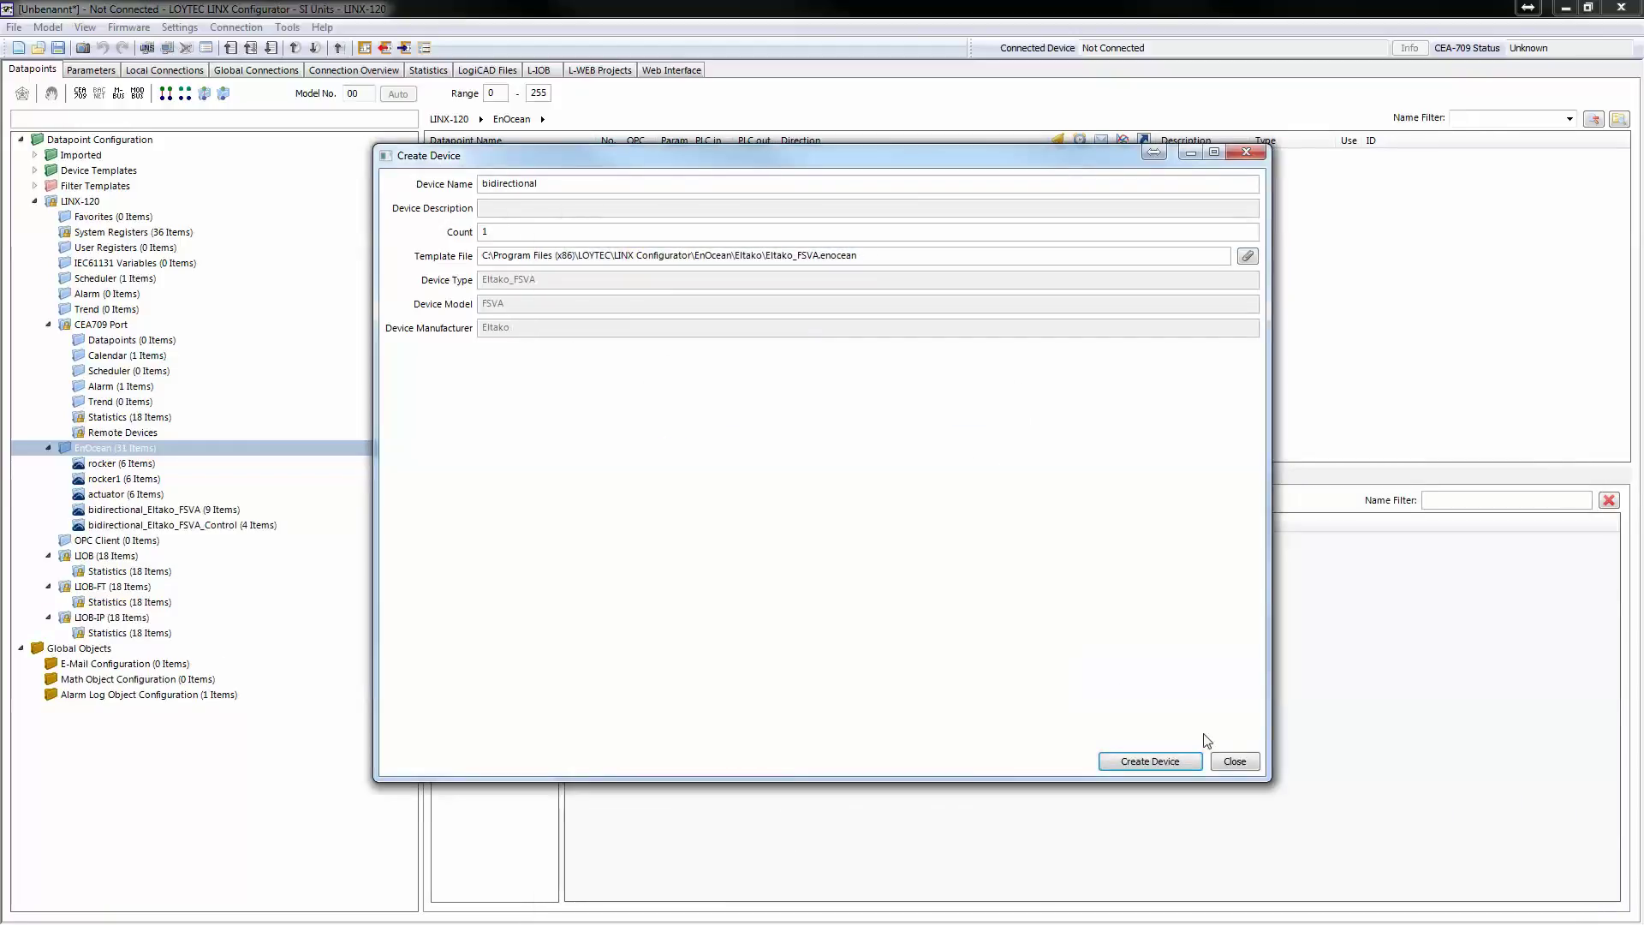
pyautogui.click(1232, 761)
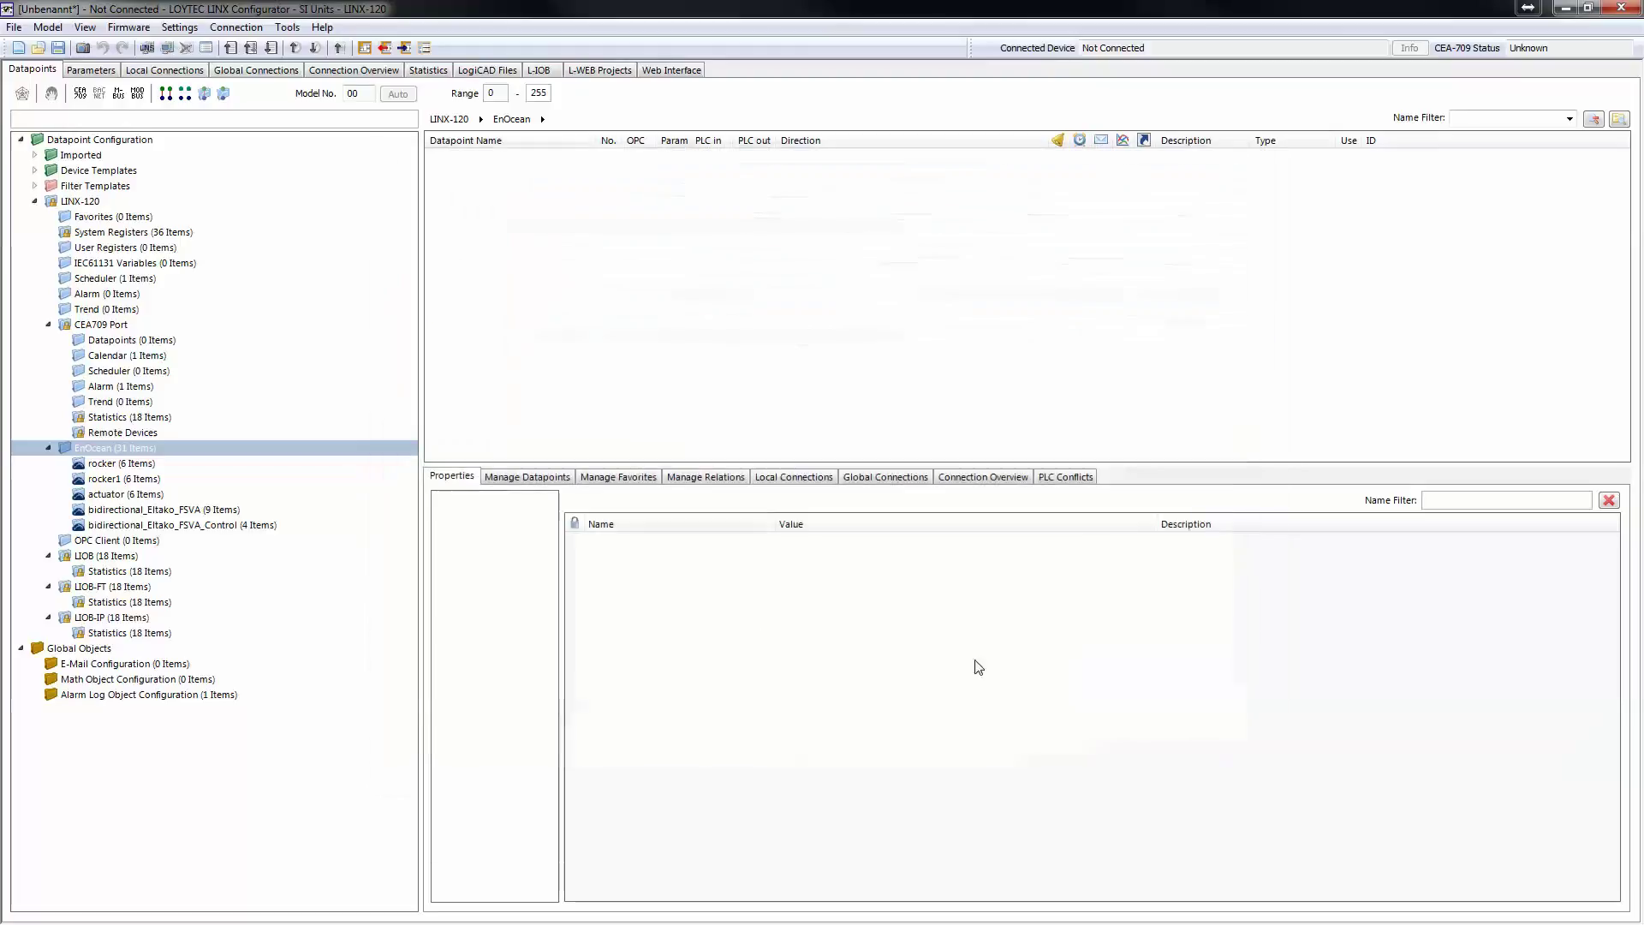
# Review the datapoints of the rocker, rocker1, actuator and both bidirectional Eltako FSVA devices
pyautogui.click(121, 462)
pyautogui.click(121, 481)
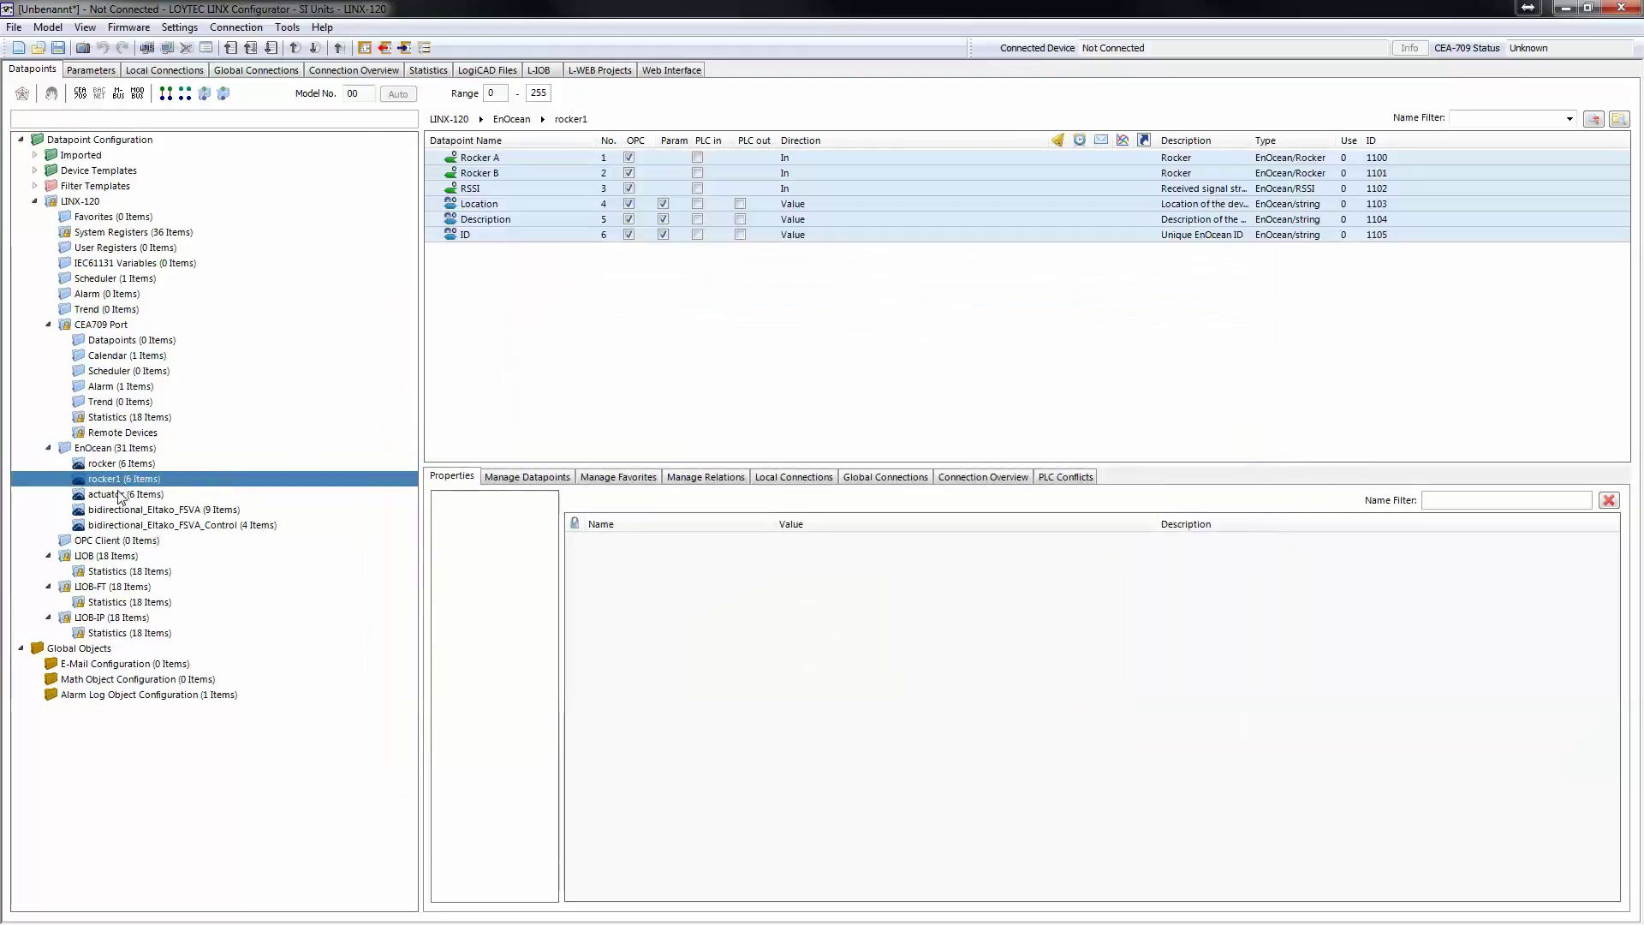
pyautogui.click(117, 494)
pyautogui.click(123, 510)
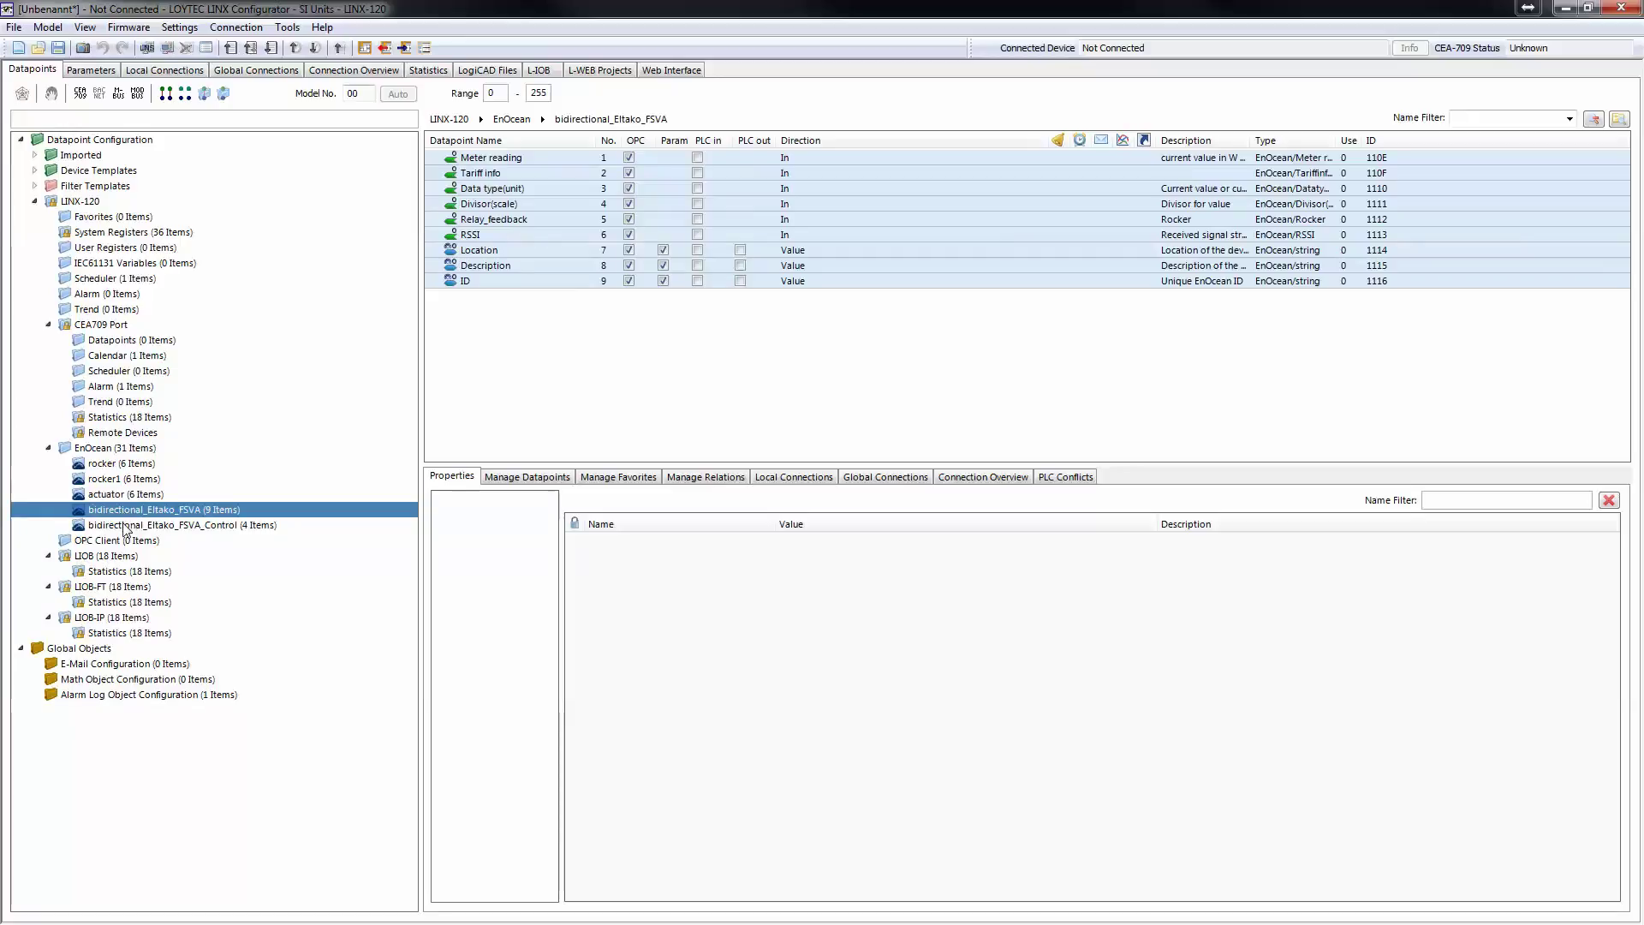
pyautogui.click(126, 525)
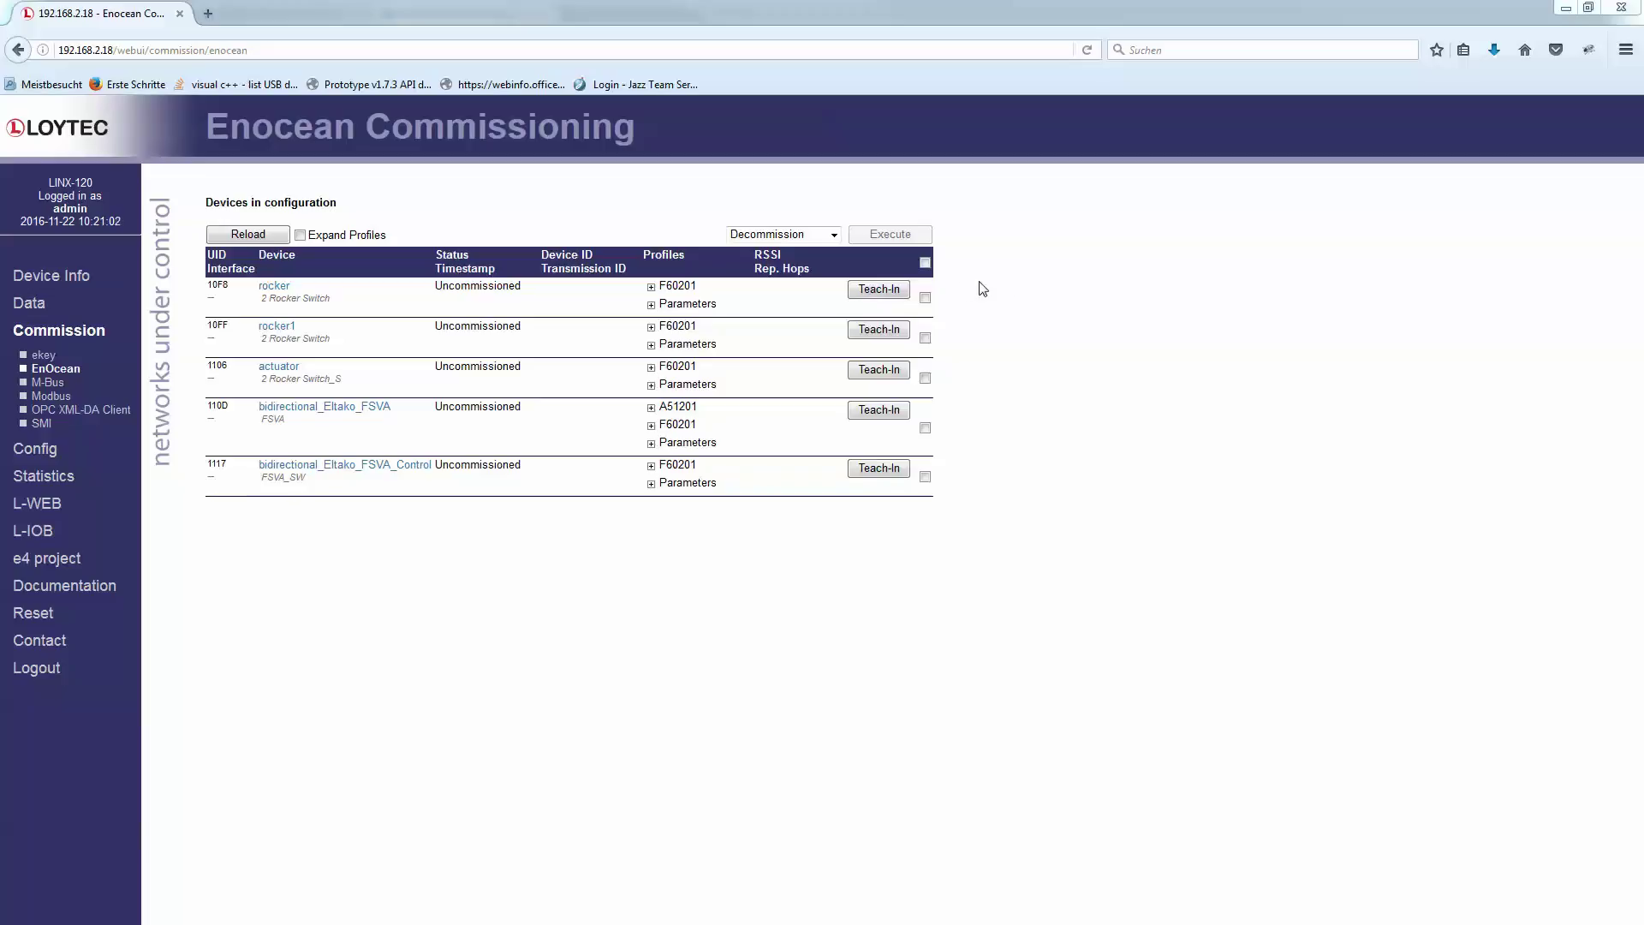
# On the EnOcean commissioning page of the LINX-120 web interface, teach in rocker and set rocker1's device ID to 002DBCB9
pyautogui.click(895, 290)
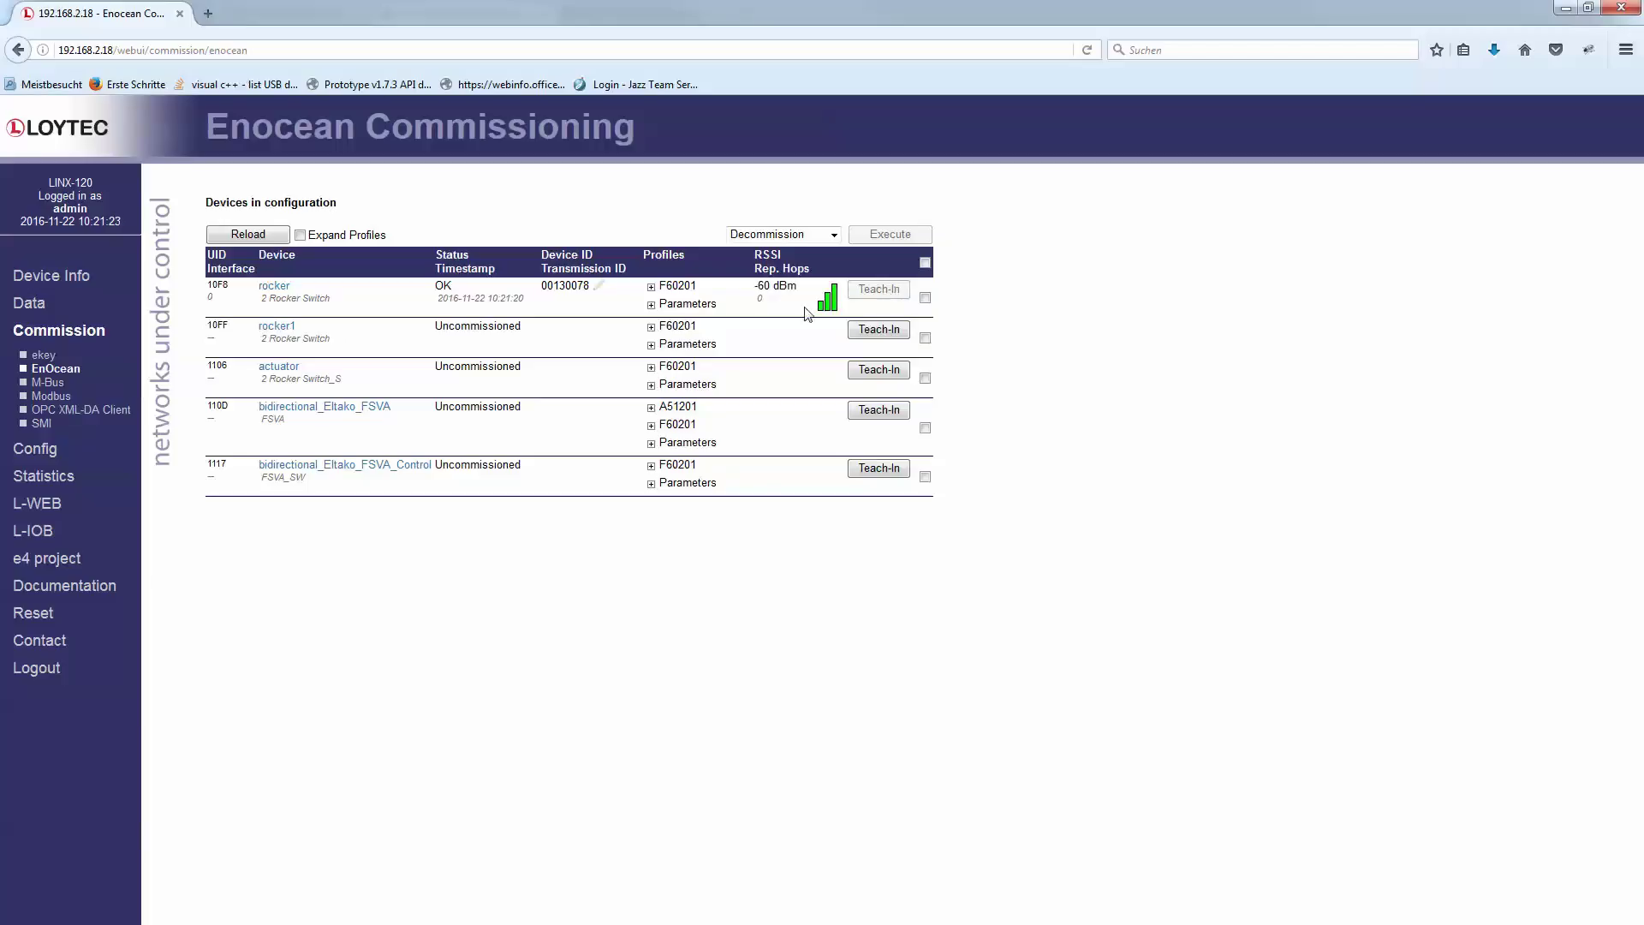
pyautogui.click(599, 331)
pyautogui.write('002dbcb9')
pyautogui.click(604, 330)
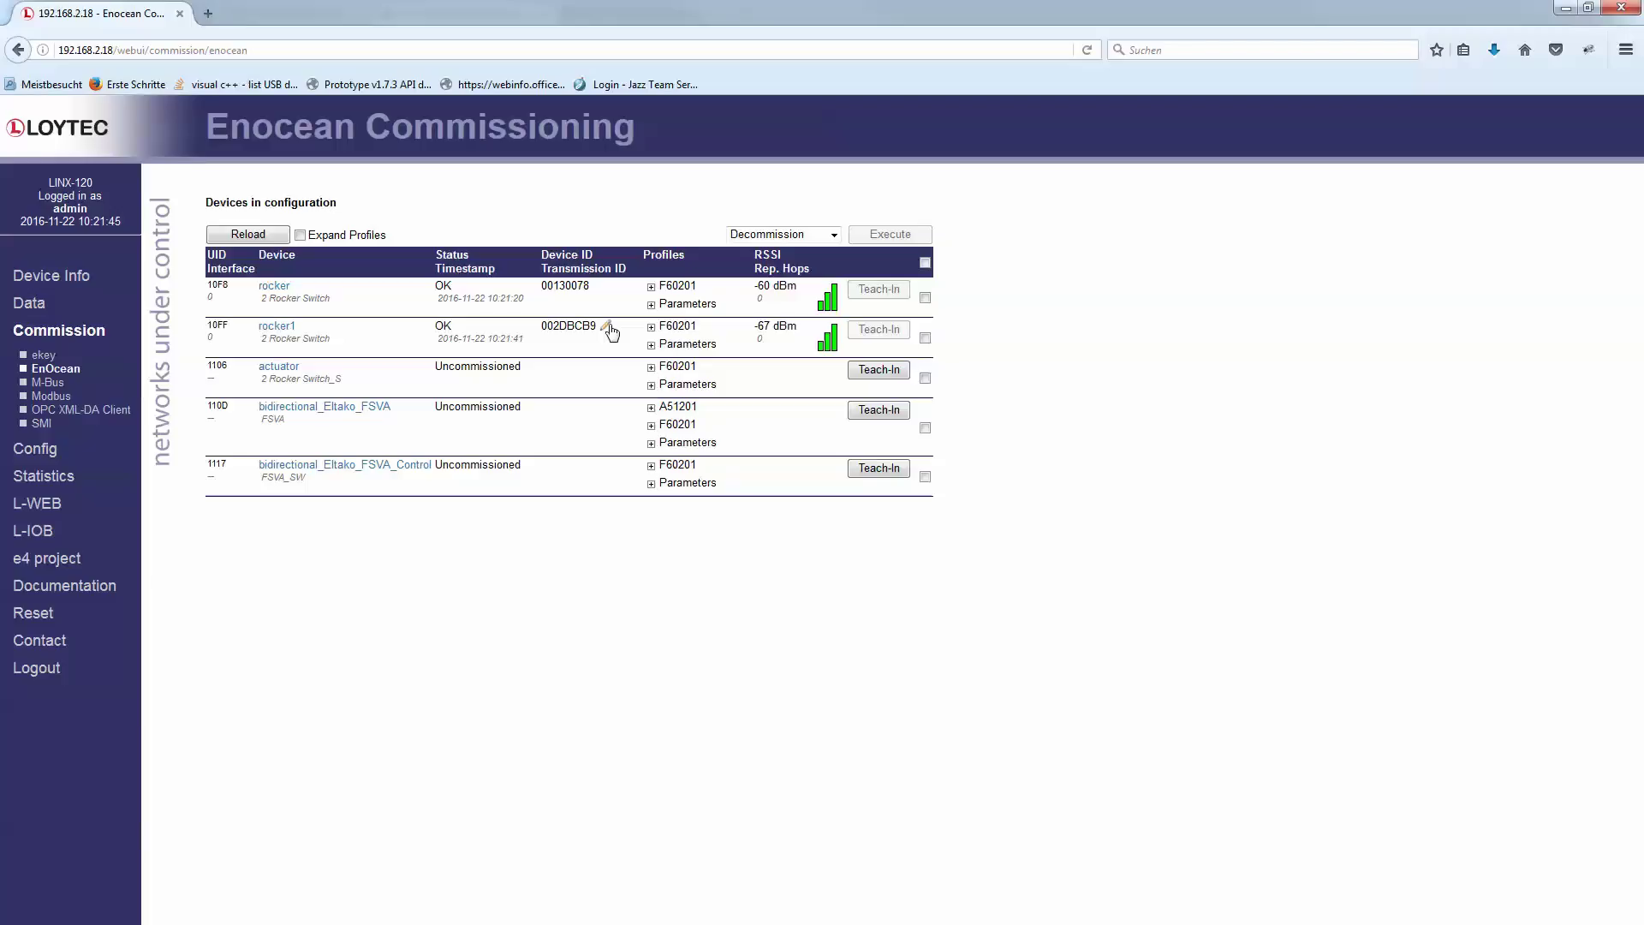
# Teach in the actuator device with transmission ID FFCCA900 and Rocker B as the transmission source
pyautogui.click(859, 372)
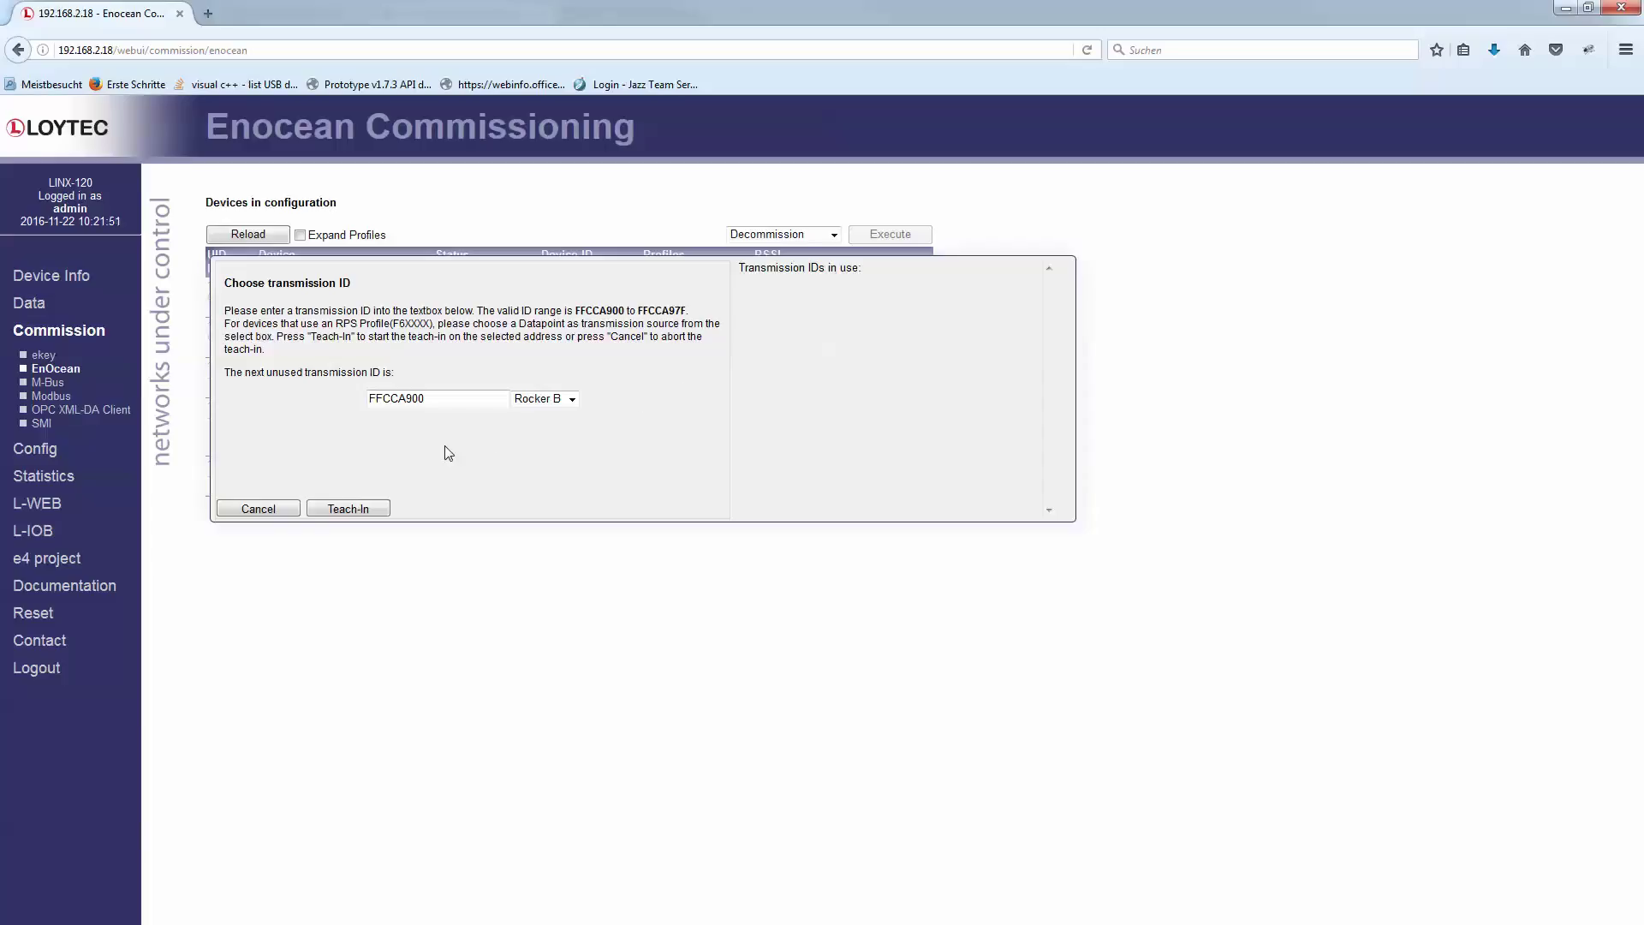
pyautogui.click(359, 509)
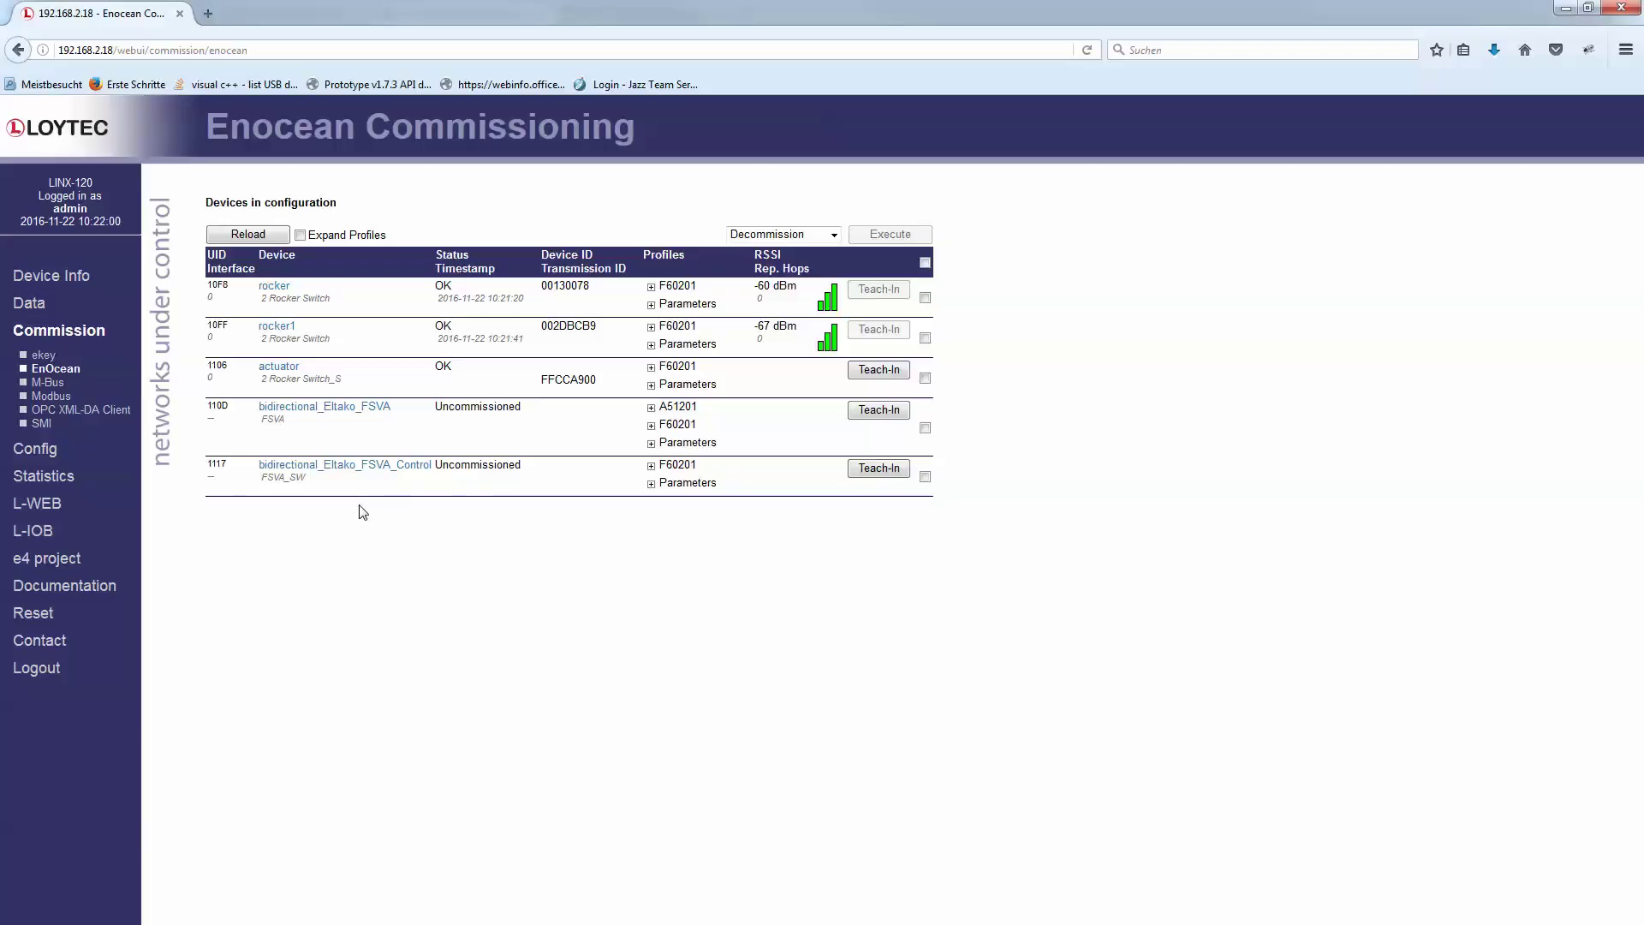
# Run the bidirectional teach-in for bidirectional_Eltako_FSVA, using transmission ID FFCCA901 and Relay_Control as the transmission source
pyautogui.click(867, 410)
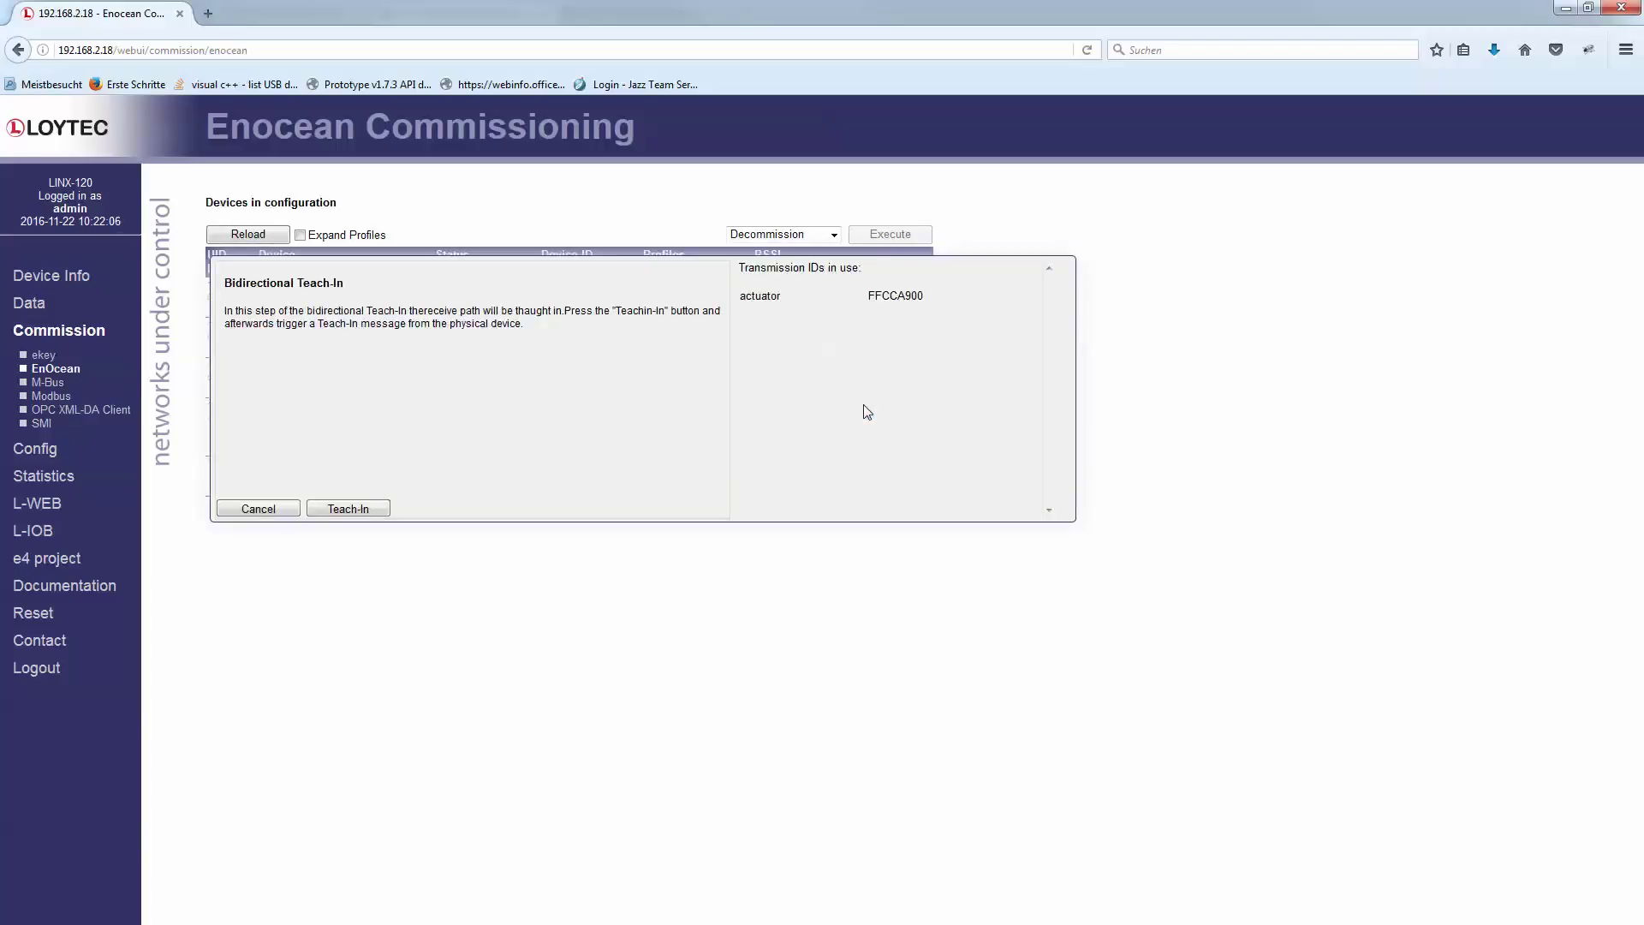
pyautogui.click(385, 506)
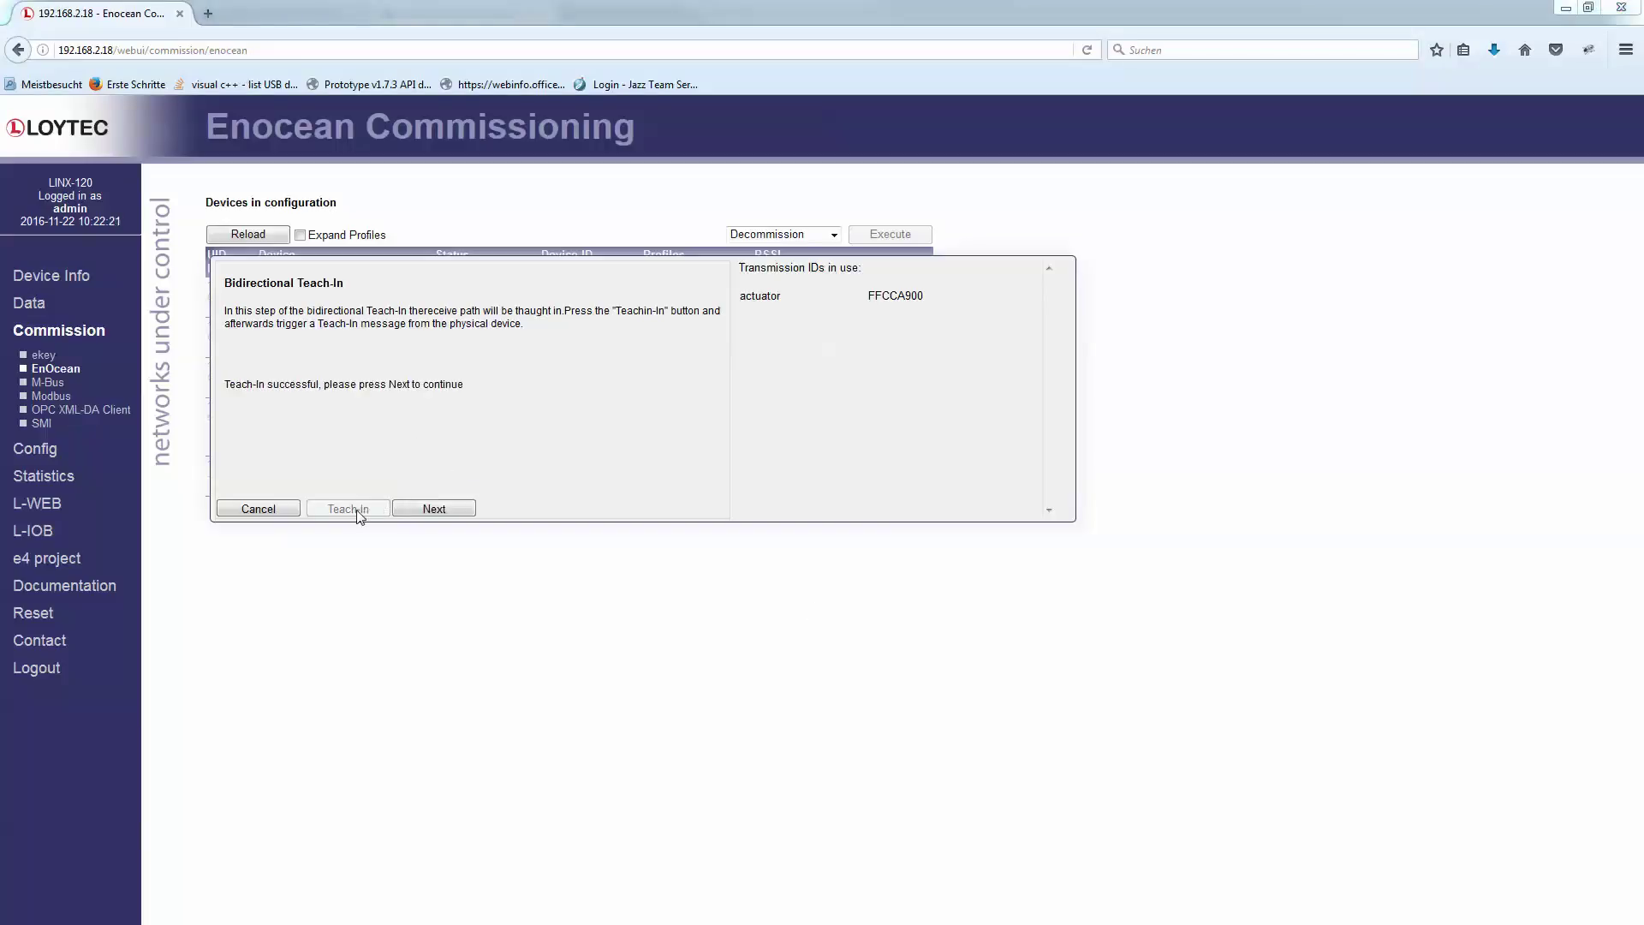
pyautogui.click(408, 510)
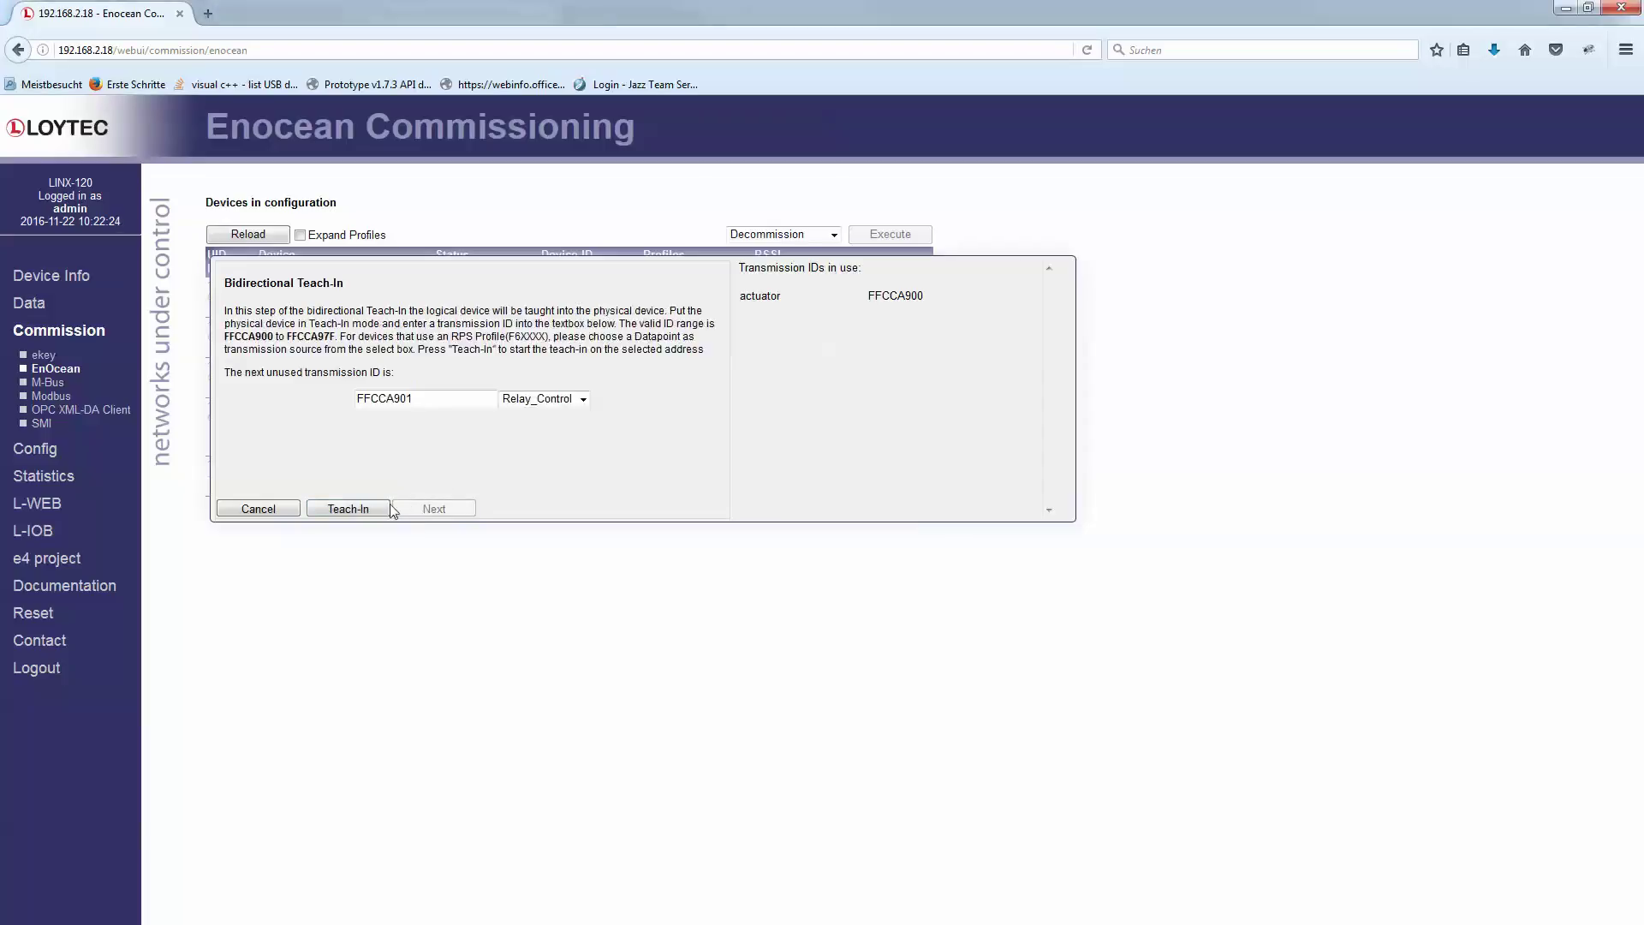
pyautogui.click(348, 508)
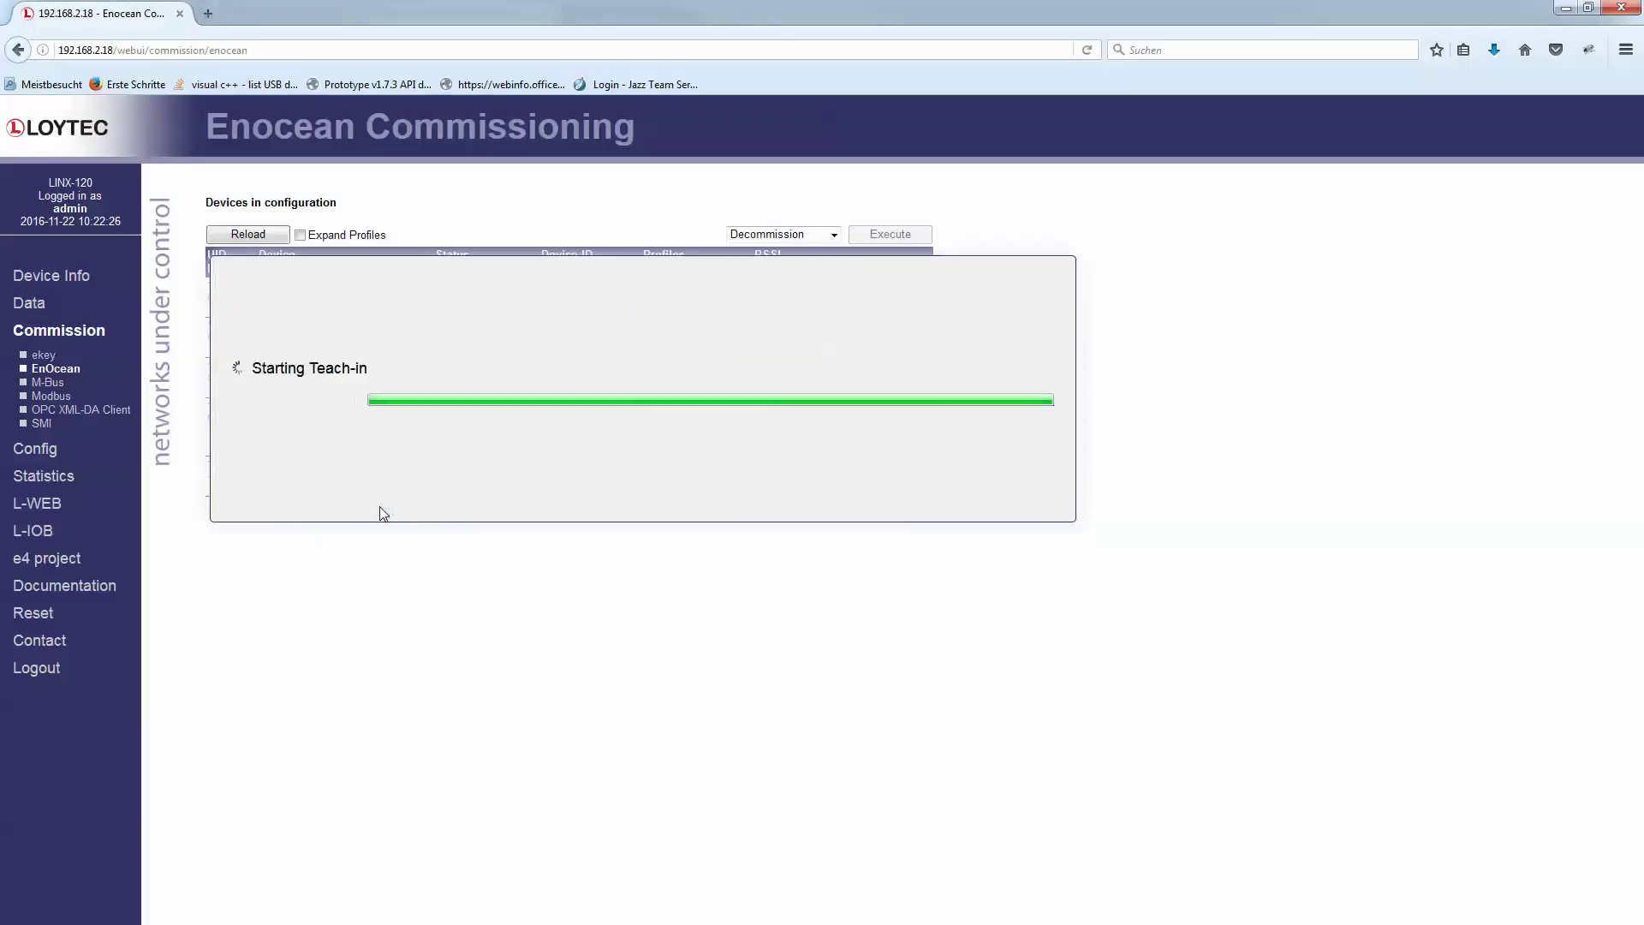